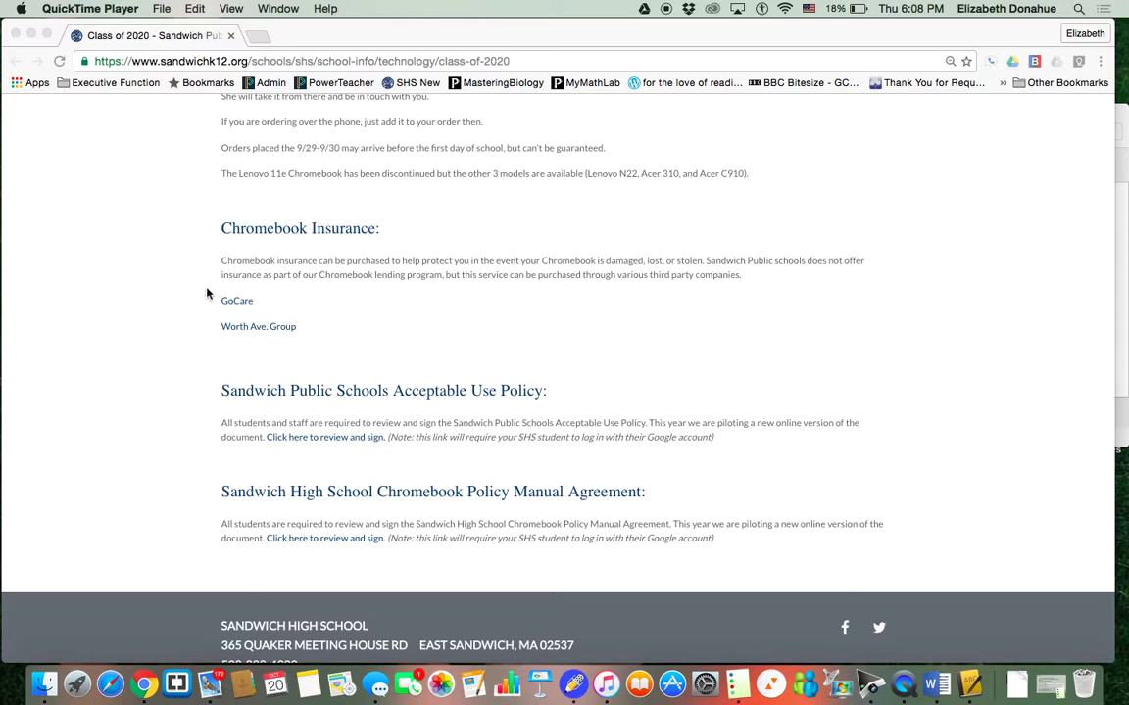
- Open the online form for reviewing and signing the Sandwich Public Schools Acceptable Use Policy
{"action": "scroll", "coordinate": [206, 336], "scroll_direction": "down", "scroll_amount": 2}
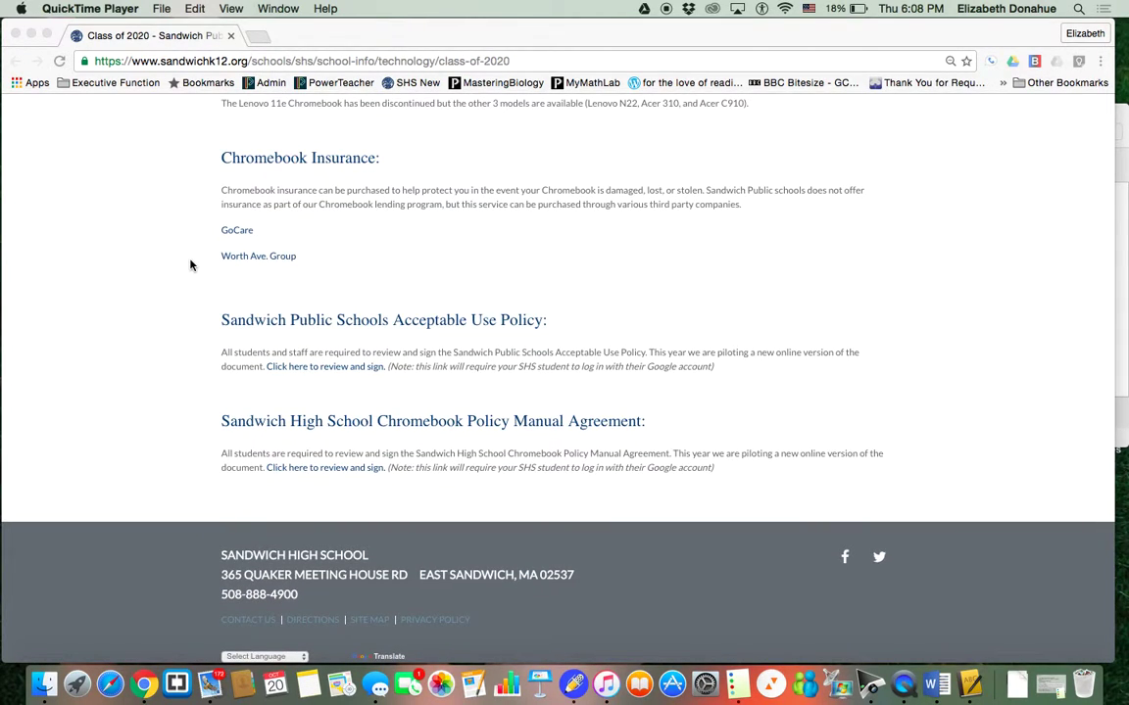
{"action": "scroll", "coordinate": [190, 263], "scroll_direction": "down", "scroll_amount": 1}
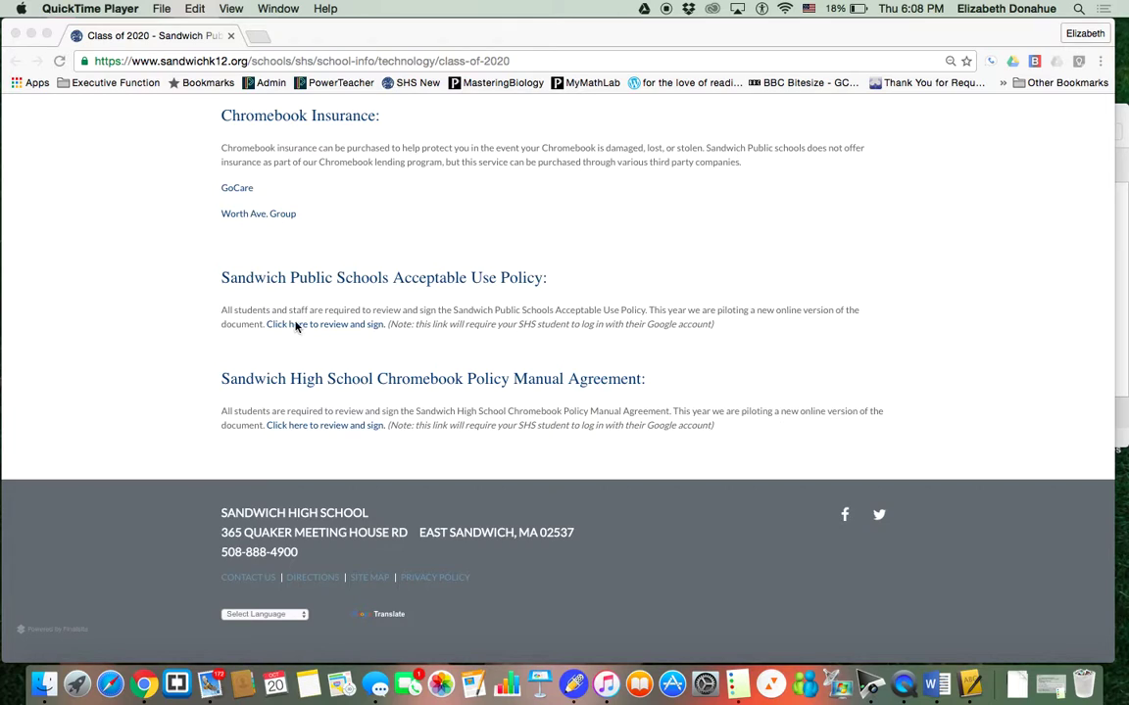
{"action": "left_click", "coordinate": [294, 325]}
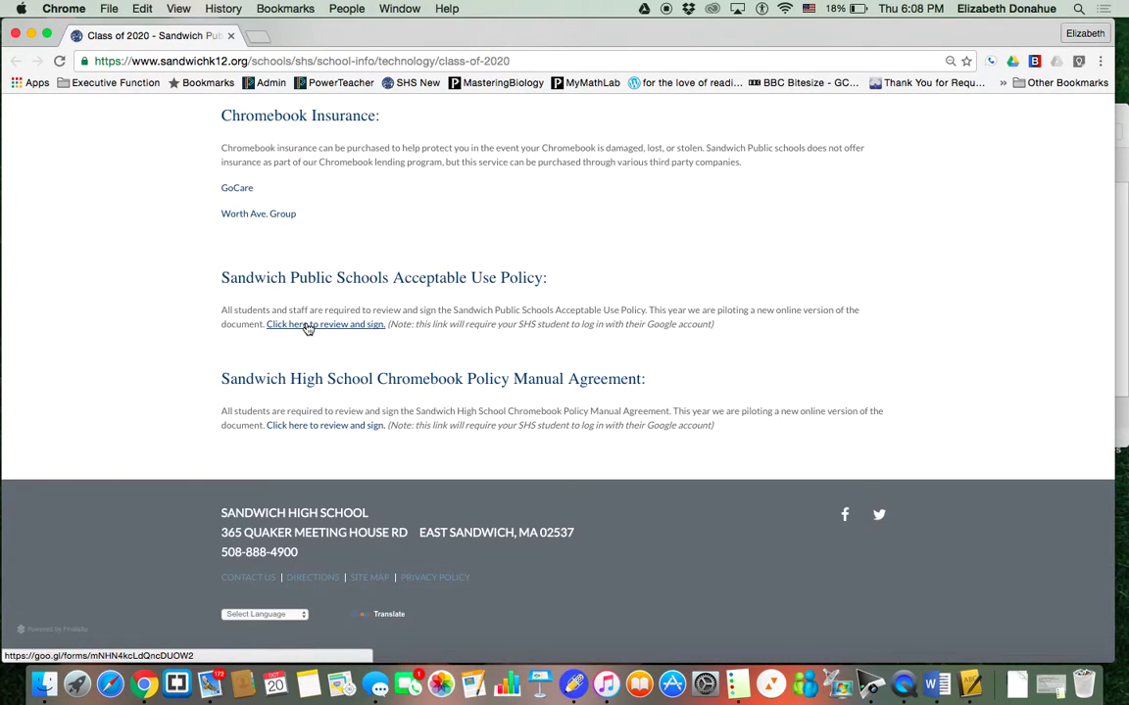
{"action": "left_click", "coordinate": [308, 326]}
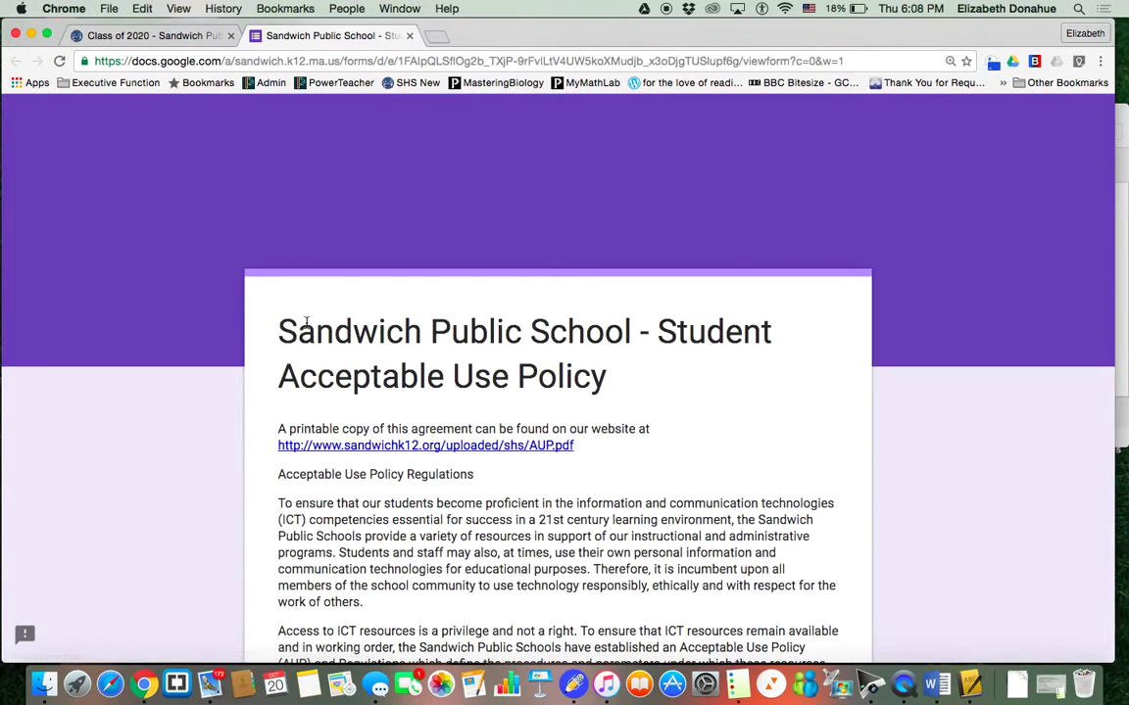
- Read through the Student Acceptable Use Policy regulations down to the standards and expectations for conduct
{"action": "scroll", "coordinate": [257, 452], "scroll_direction": "down", "scroll_amount": 4}
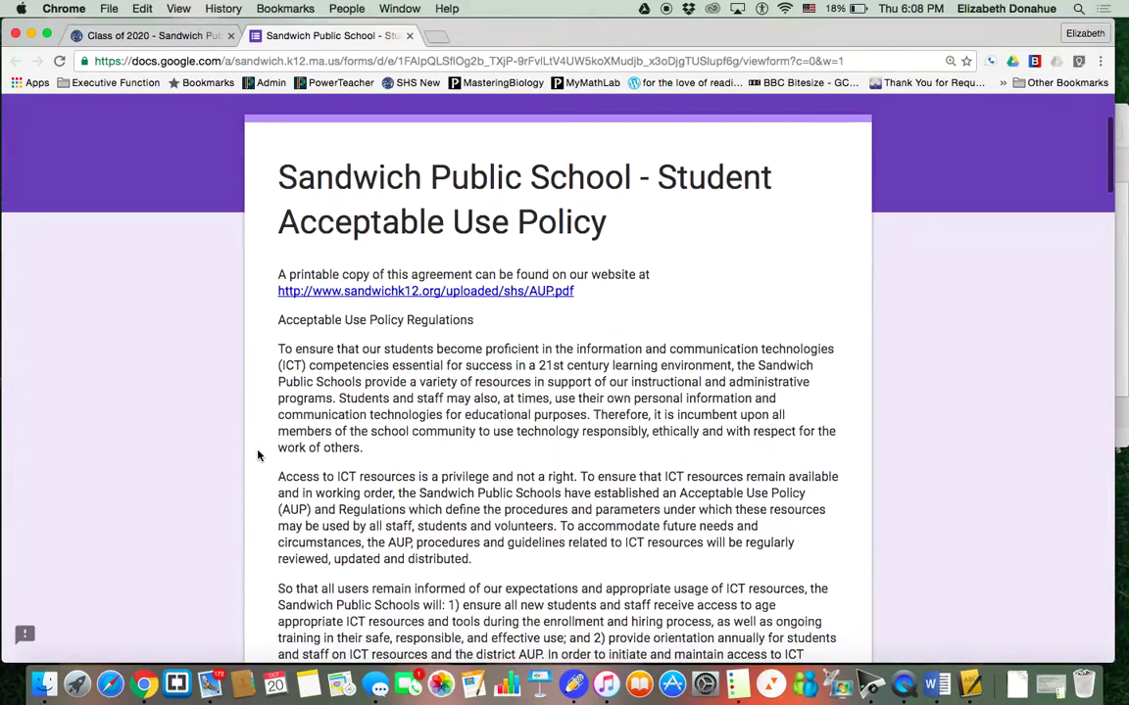
{"action": "scroll", "coordinate": [258, 455], "scroll_direction": "down", "scroll_amount": 6}
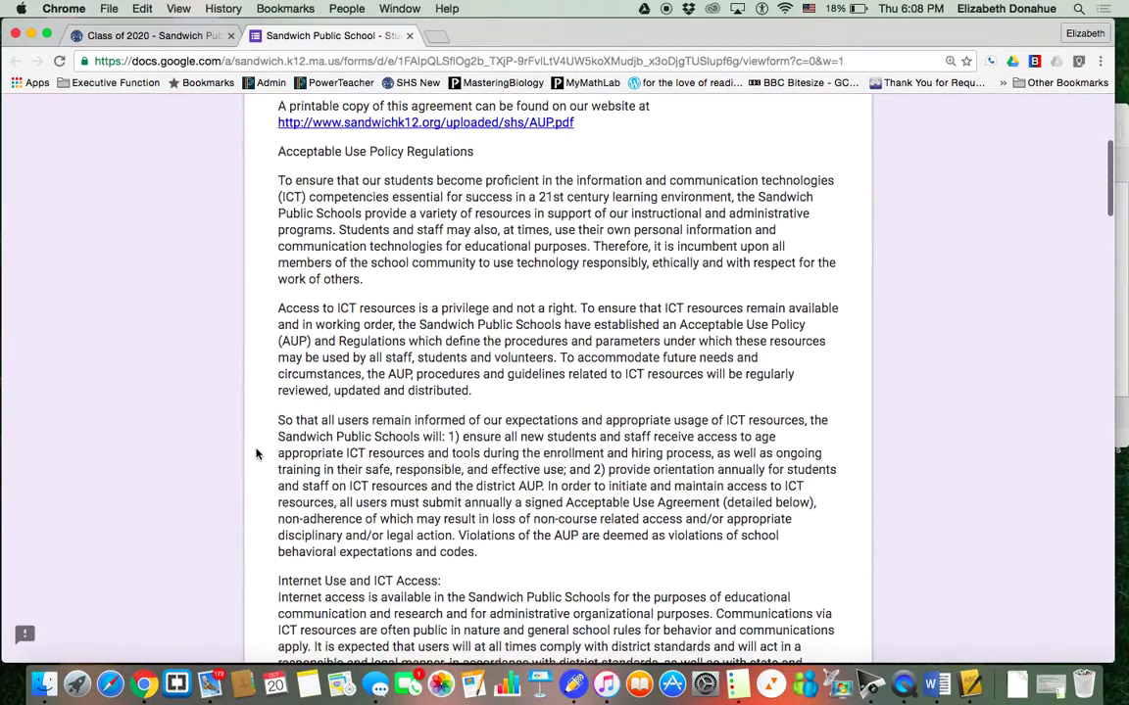
{"action": "scroll", "coordinate": [256, 454], "scroll_direction": "down", "scroll_amount": 9}
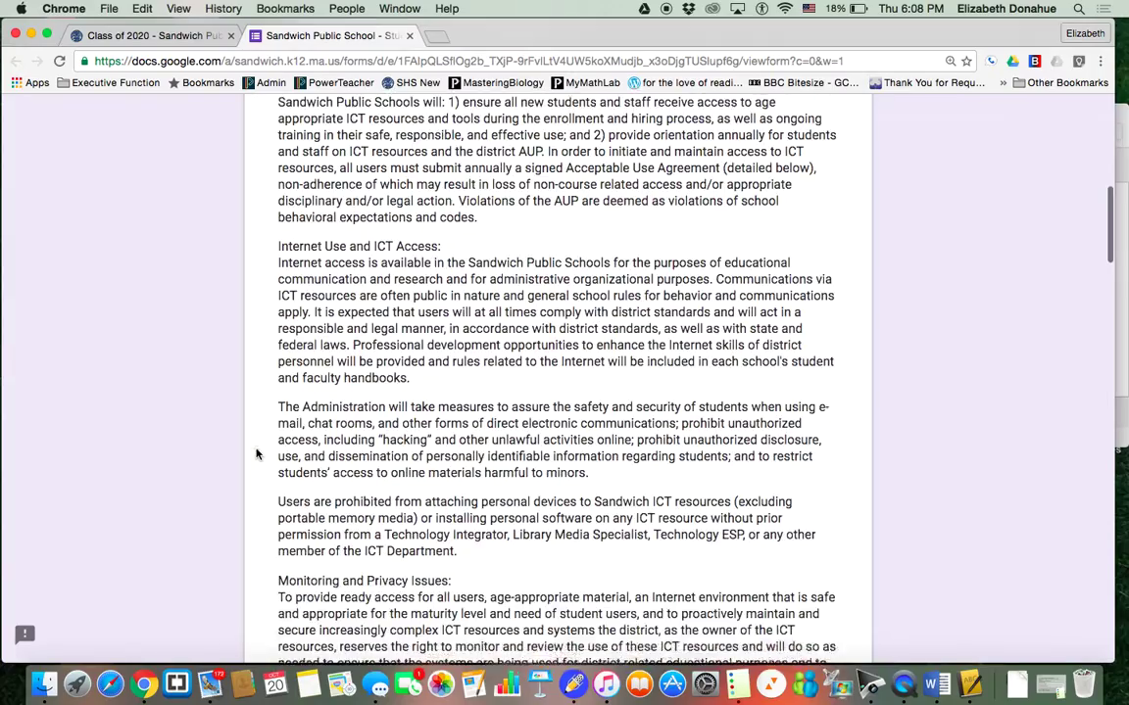
{"action": "scroll", "coordinate": [255, 453], "scroll_direction": "down", "scroll_amount": 6}
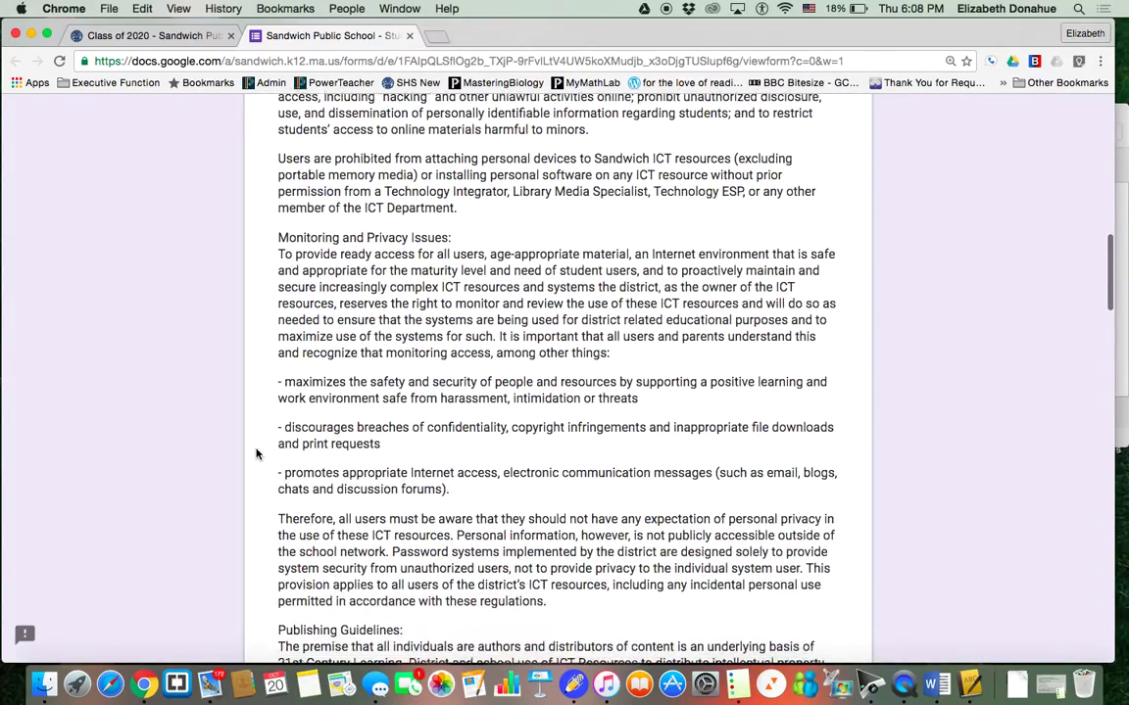
{"action": "scroll", "coordinate": [256, 453], "scroll_direction": "down", "scroll_amount": 5}
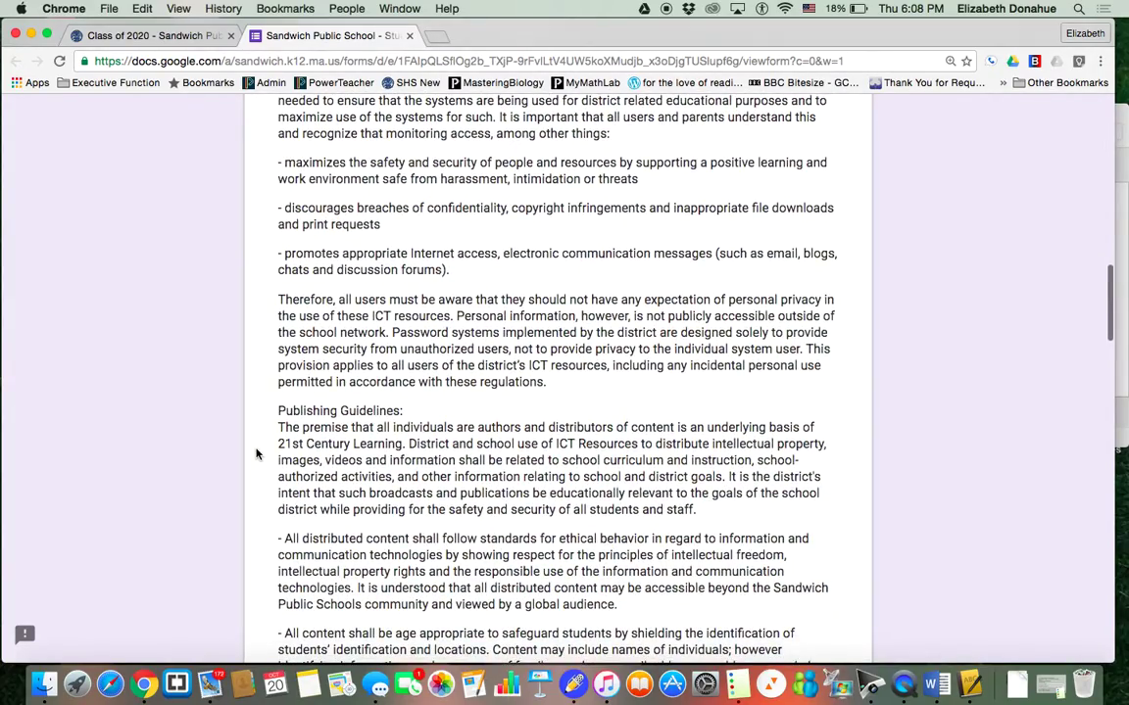
{"action": "scroll", "coordinate": [256, 453], "scroll_direction": "down", "scroll_amount": 3}
{"action": "scroll", "coordinate": [255, 454], "scroll_direction": "down", "scroll_amount": 8}
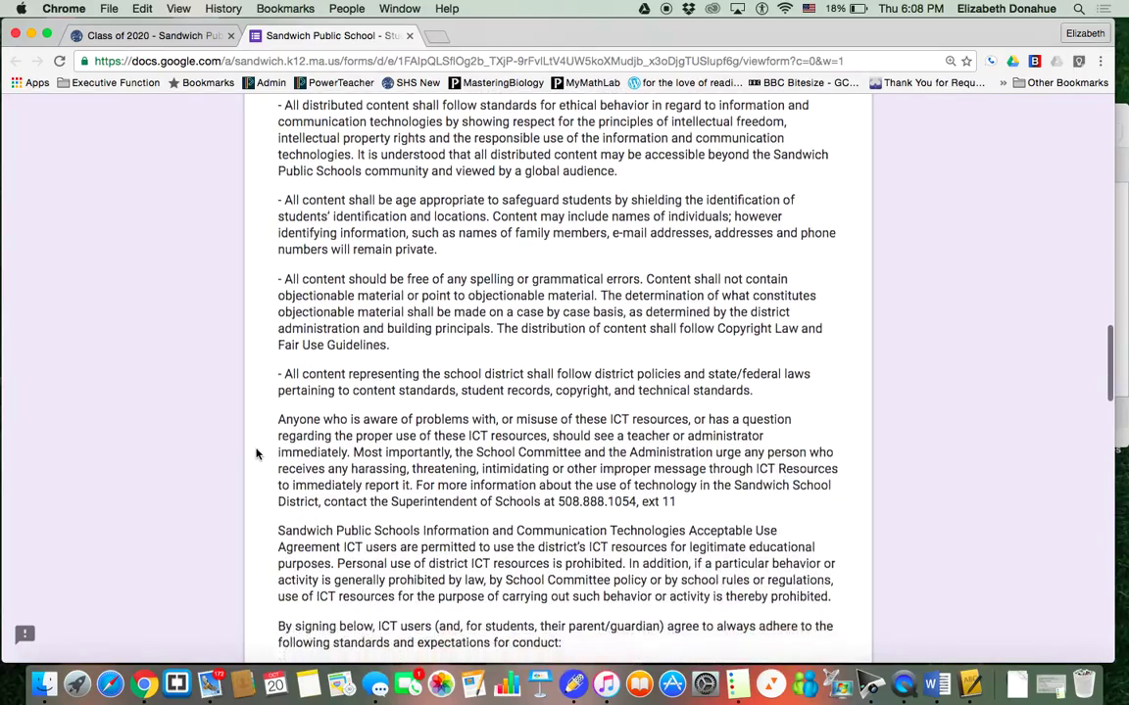
{"action": "scroll", "coordinate": [256, 454], "scroll_direction": "down", "scroll_amount": 4}
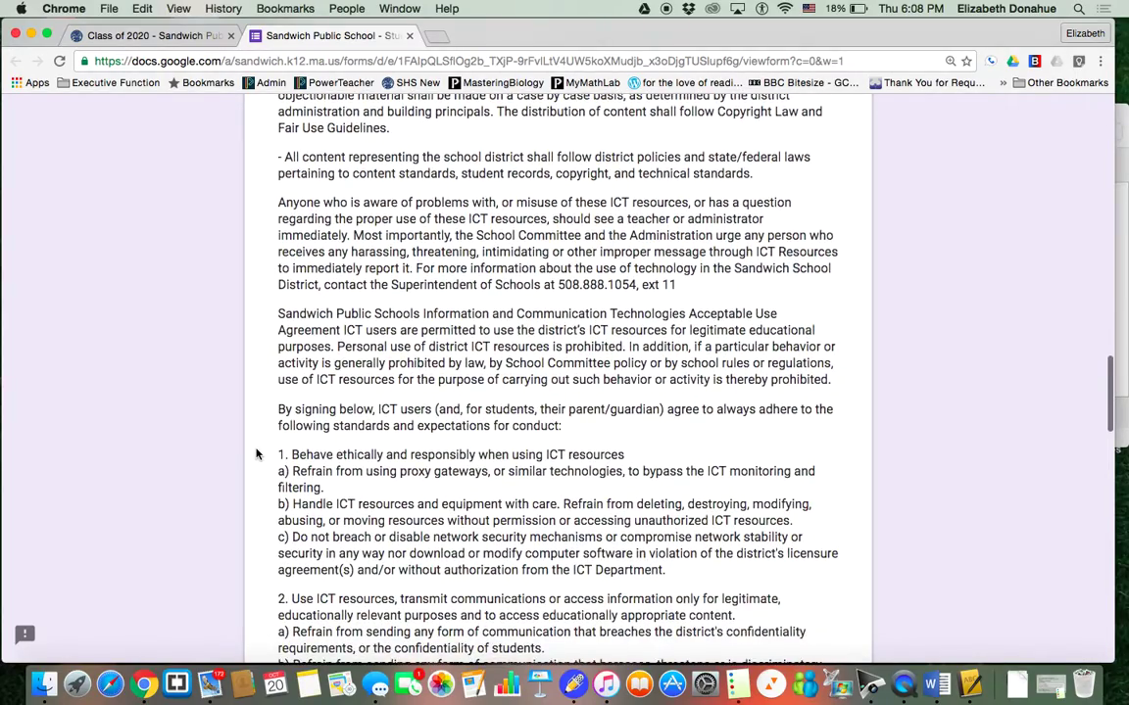
{"action": "scroll", "coordinate": [255, 454], "scroll_direction": "down", "scroll_amount": 3}
{"action": "scroll", "coordinate": [256, 454], "scroll_direction": "down", "scroll_amount": 8}
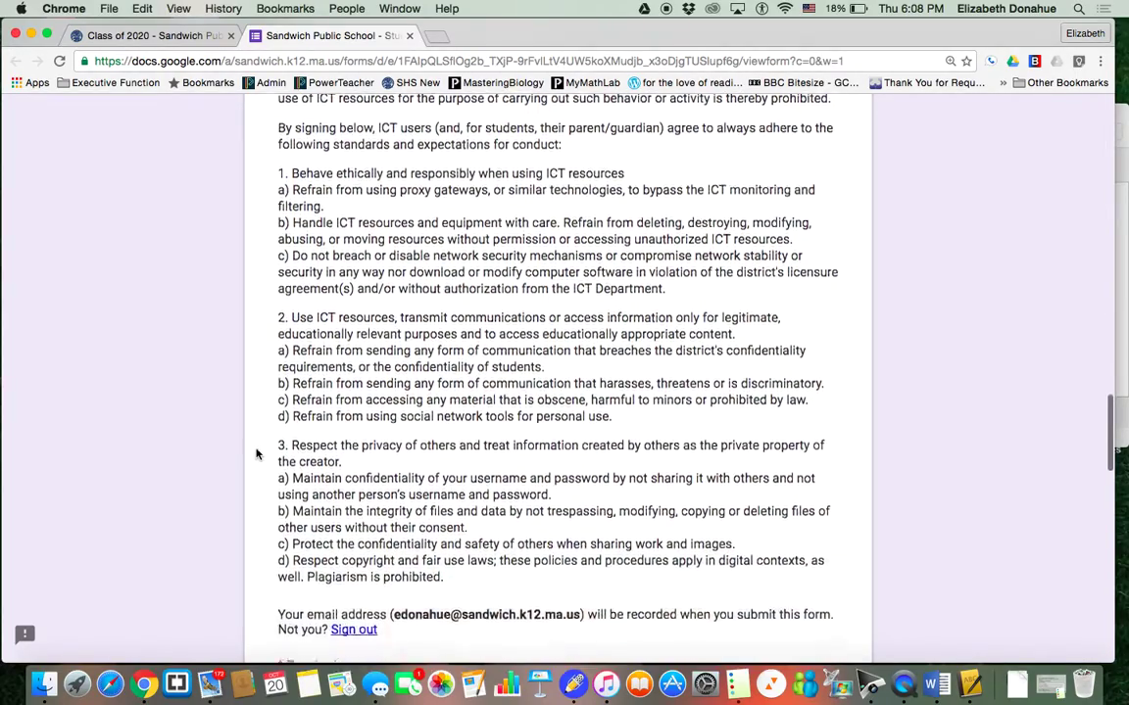
- Fill in the student full name as "Student Name" and choose SHS as the school/location
{"action": "scroll", "coordinate": [256, 453], "scroll_direction": "down", "scroll_amount": 5}
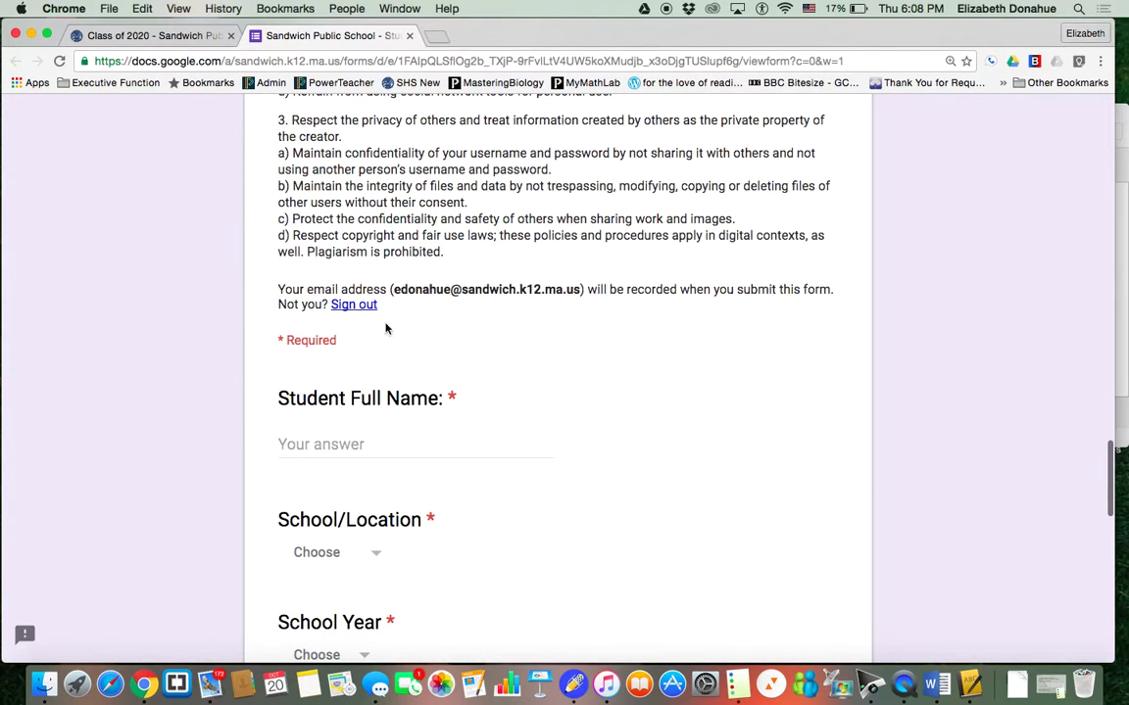
{"action": "left_click", "coordinate": [310, 443]}
{"action": "type", "text": "Stu"}
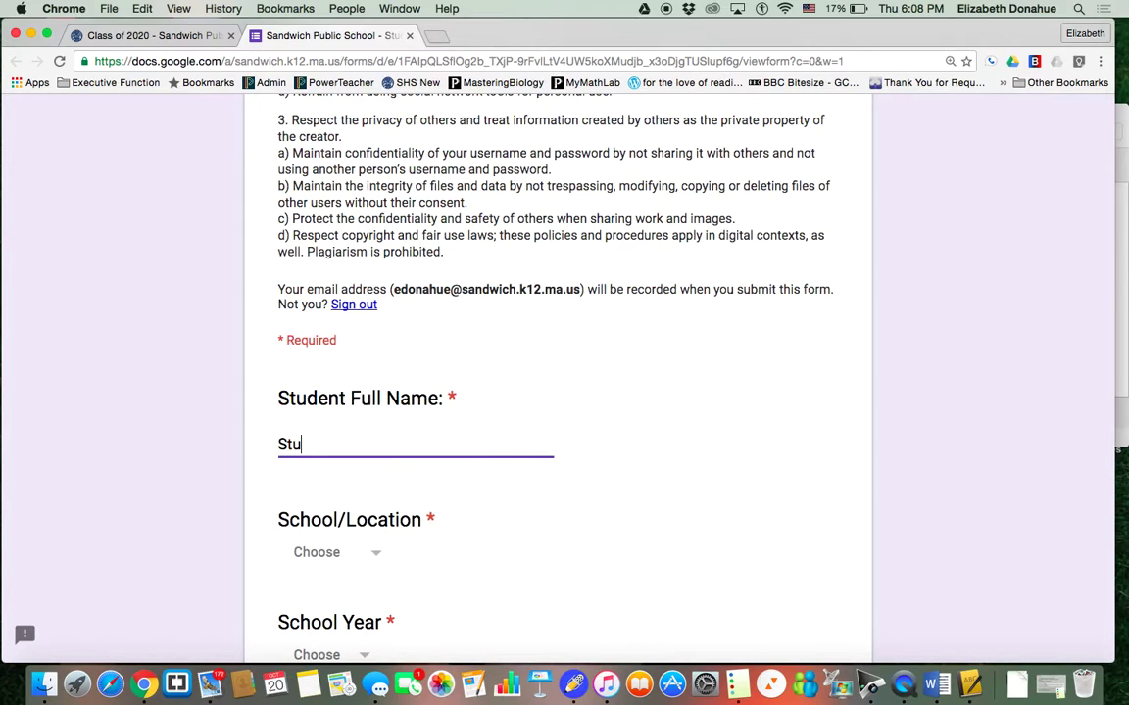
{"action": "type", "text": "dnent Nam"}
{"action": "scroll", "coordinate": [353, 412], "scroll_direction": "down", "scroll_amount": 3}
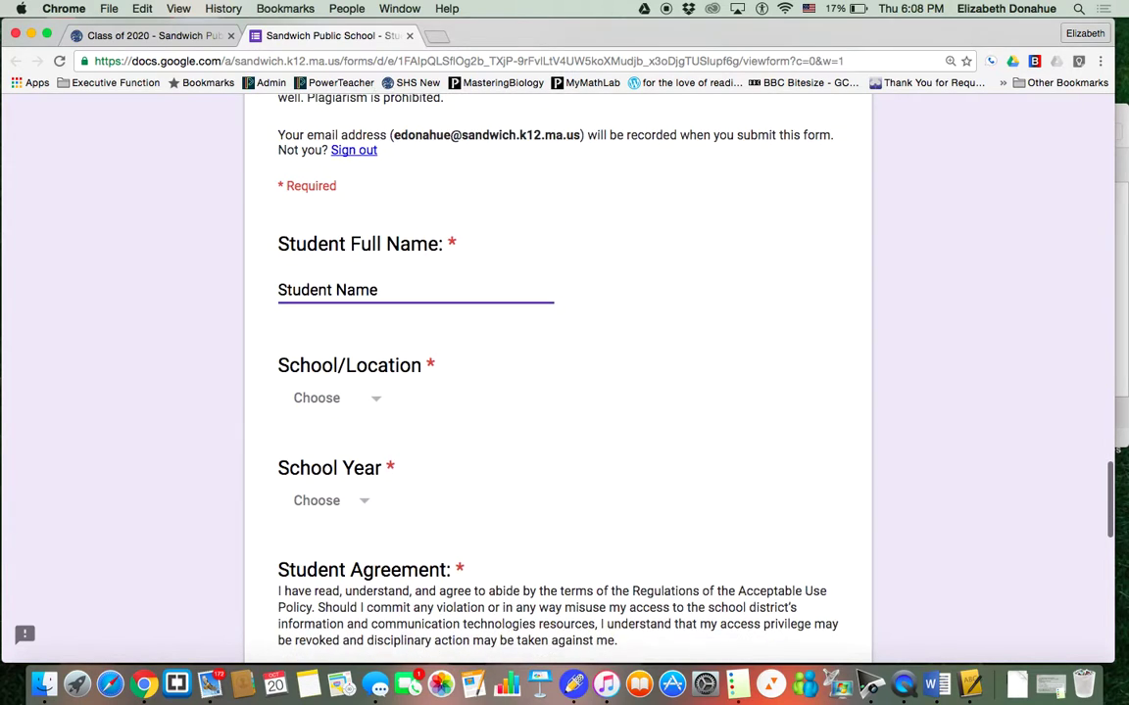
{"action": "left_click", "coordinate": [373, 402]}
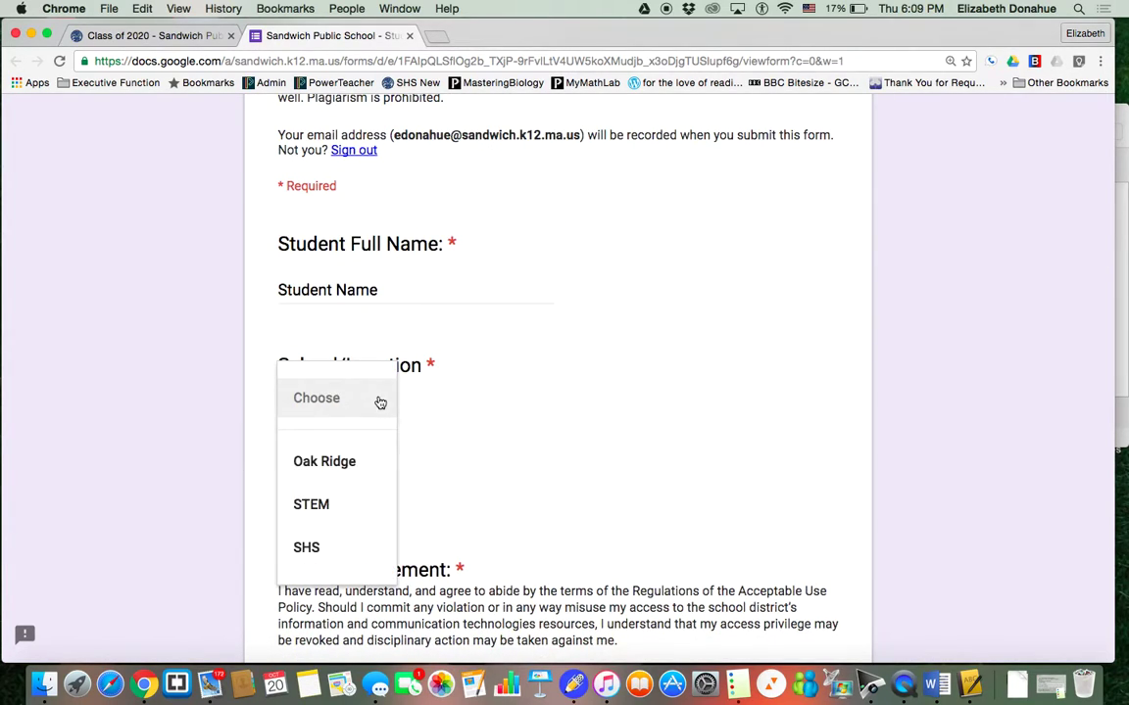
{"action": "left_click", "coordinate": [307, 548]}
- Choose 2016-17 as the school year and select "I agree" for the Student Agreement
{"action": "scroll", "coordinate": [537, 448], "scroll_direction": "down", "scroll_amount": 4}
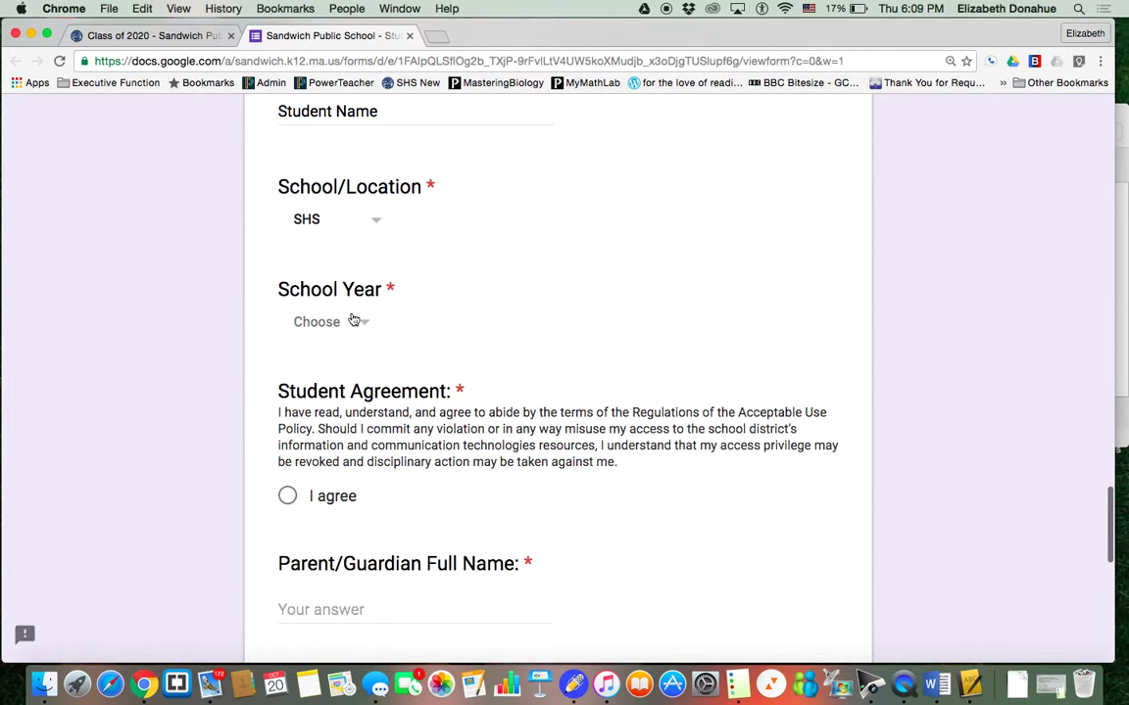
{"action": "left_click", "coordinate": [352, 321]}
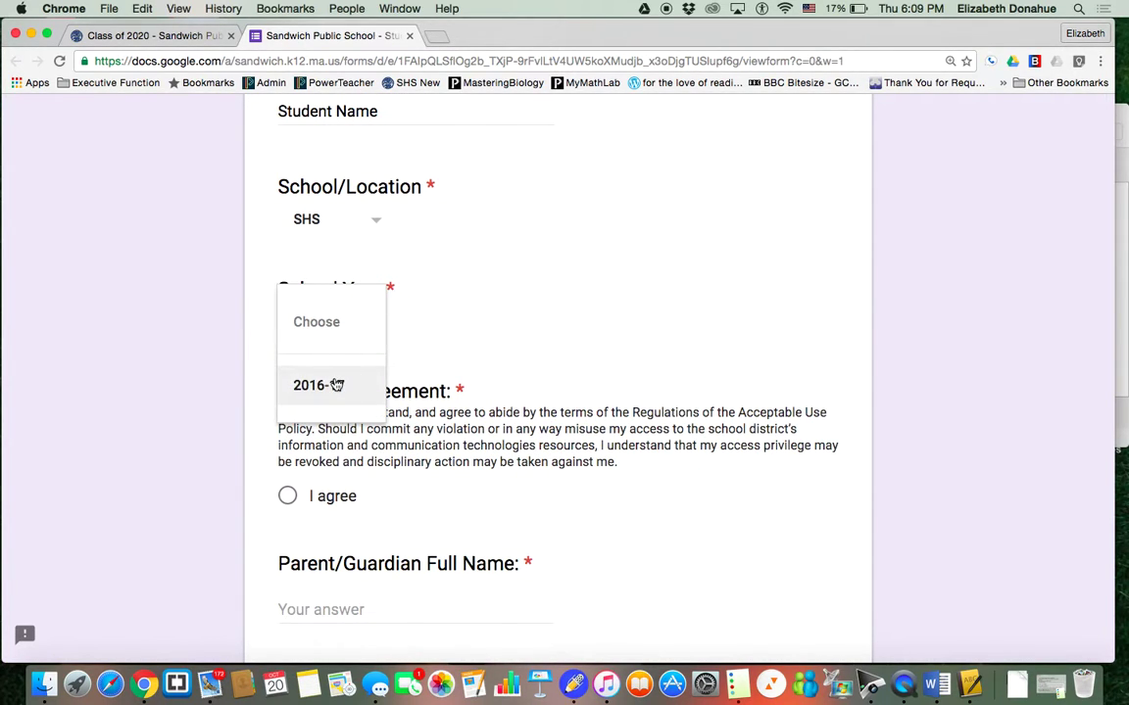
{"action": "left_click", "coordinate": [336, 385]}
{"action": "scroll", "coordinate": [507, 337], "scroll_direction": "down", "scroll_amount": 3}
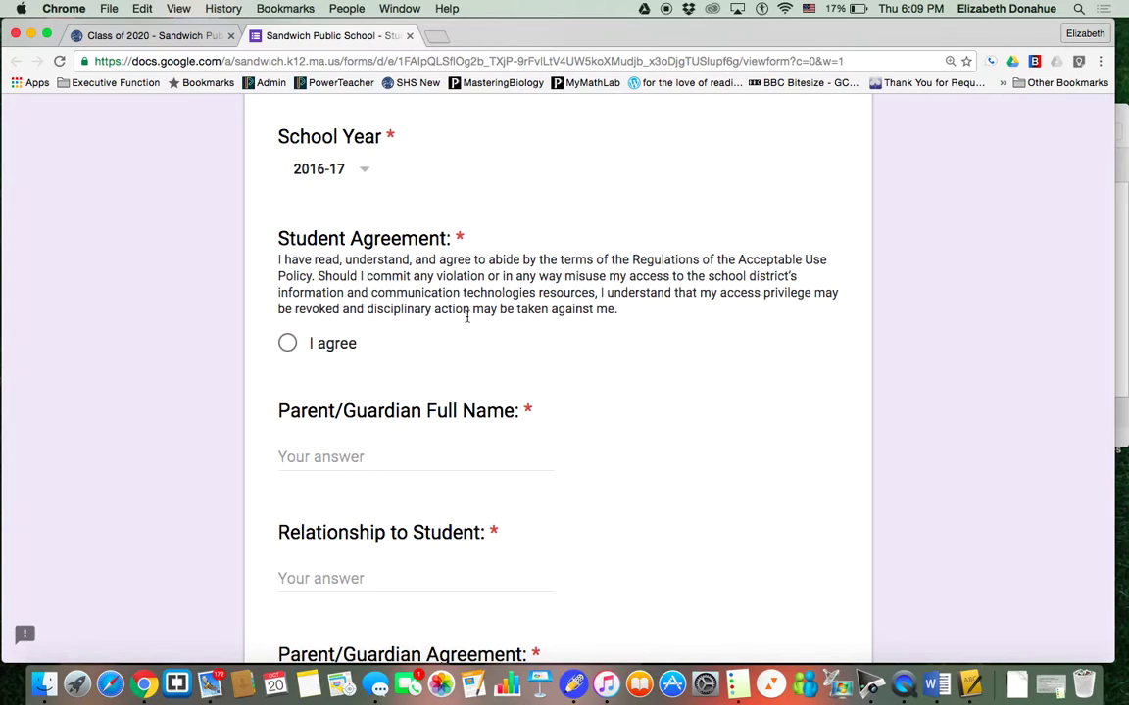
{"action": "left_click", "coordinate": [289, 343]}
- Fill in the parent/guardian full name as "Parent Name" and the relationship to student as "Mom"
{"action": "scroll", "coordinate": [473, 340], "scroll_direction": "down", "scroll_amount": 3}
{"action": "left_click", "coordinate": [385, 301]}
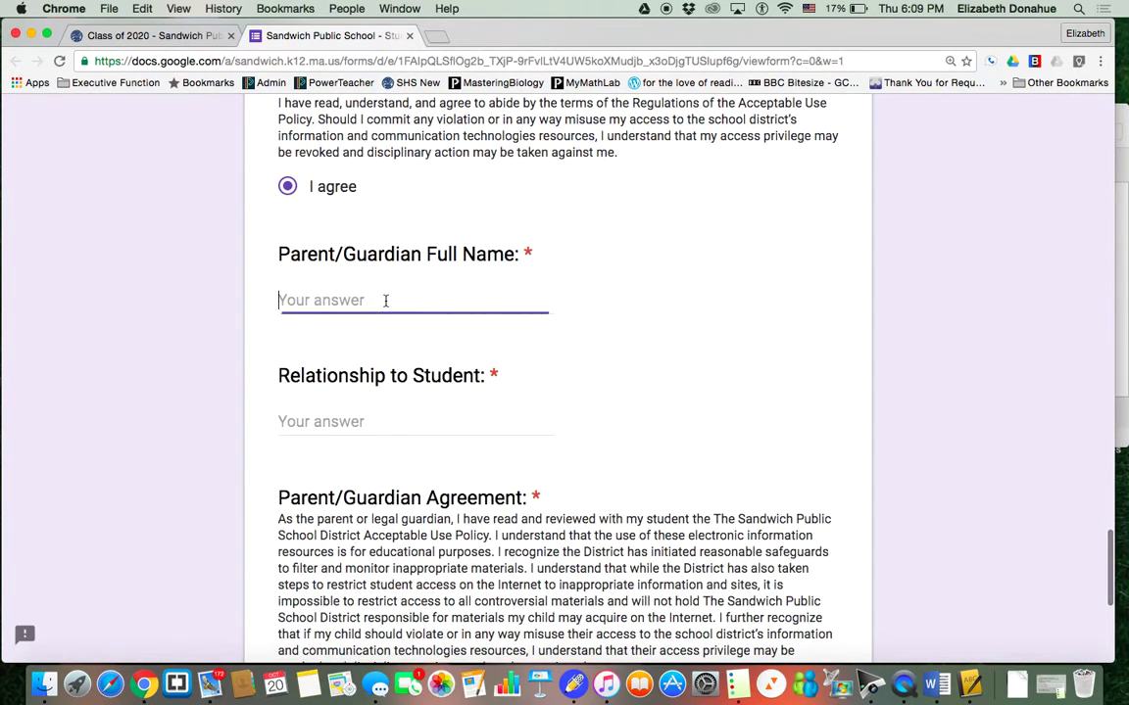
{"action": "type", "text": "P"}
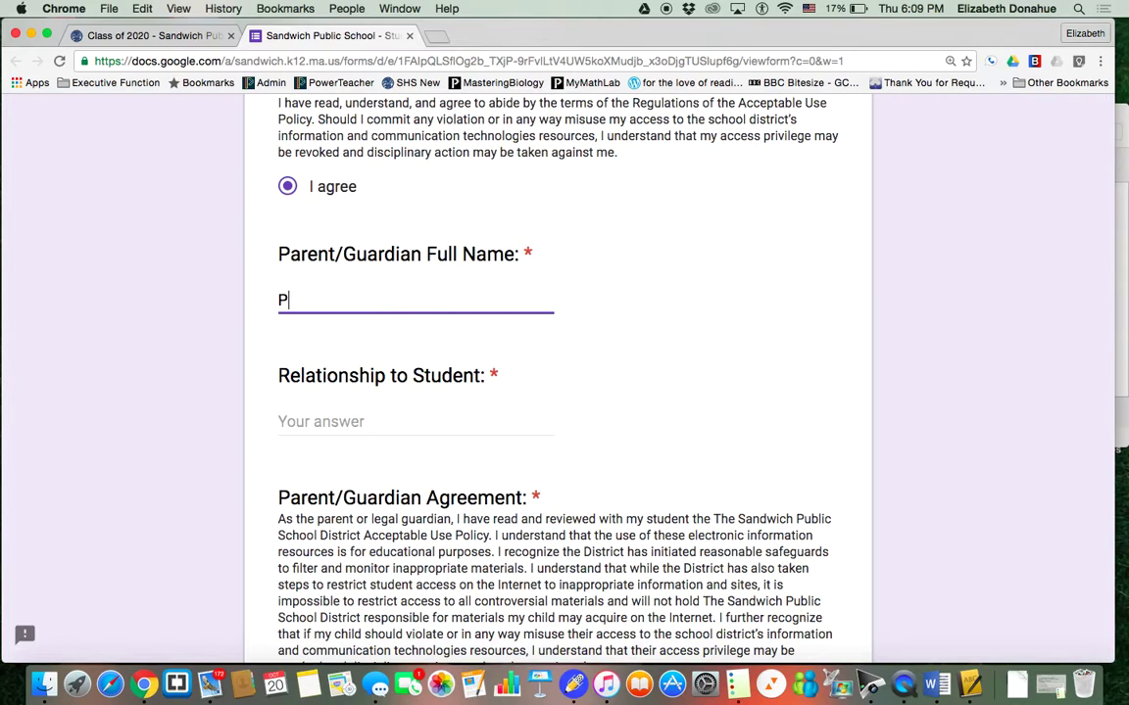
{"action": "type", "text": "arent Name"}
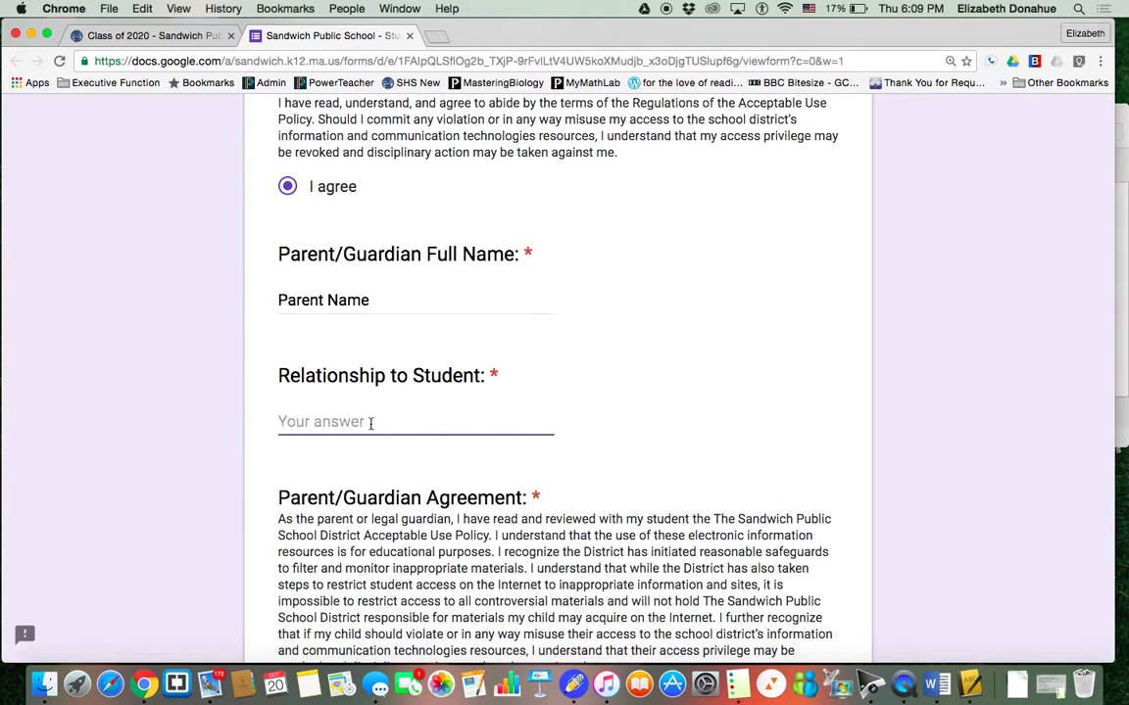
{"action": "type", "text": "Mom"}
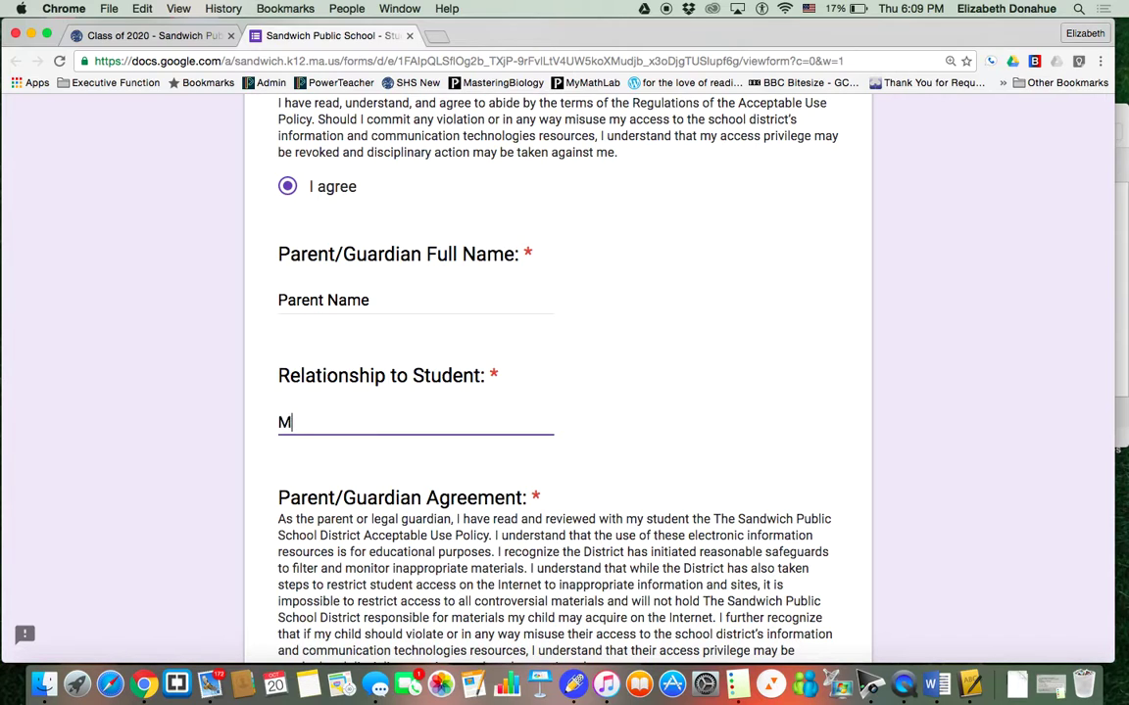
- Select "I agree" for the Parent/Guardian Agreement
{"action": "scroll", "coordinate": [578, 398], "scroll_direction": "down", "scroll_amount": 5}
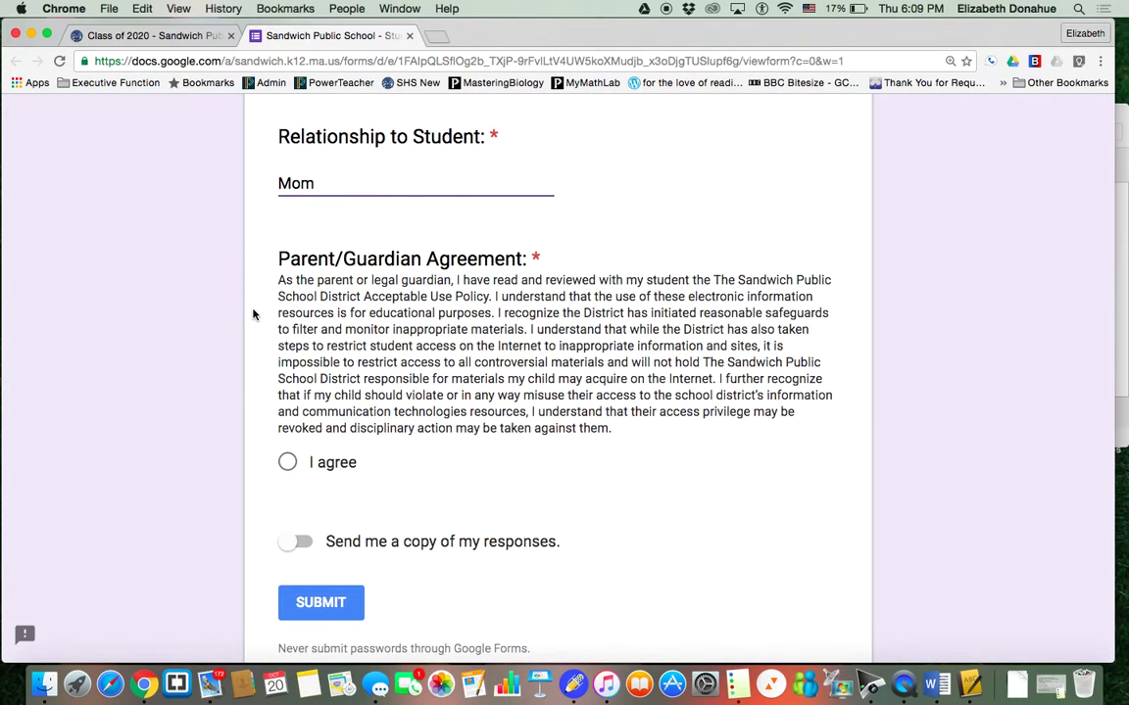
{"action": "scroll", "coordinate": [253, 313], "scroll_direction": "down", "scroll_amount": 2}
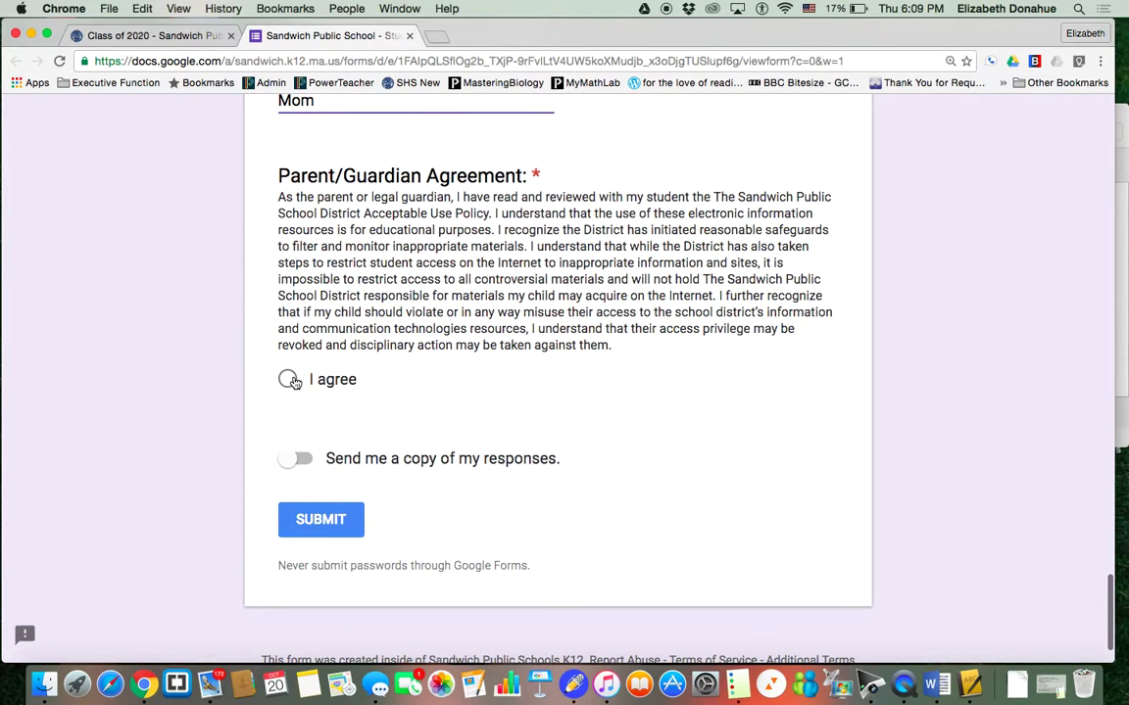
{"action": "left_click", "coordinate": [288, 380]}
- Request a copy of the responses and submit the Acceptable Use Policy form
{"action": "scroll", "coordinate": [496, 393], "scroll_direction": "down", "scroll_amount": 2}
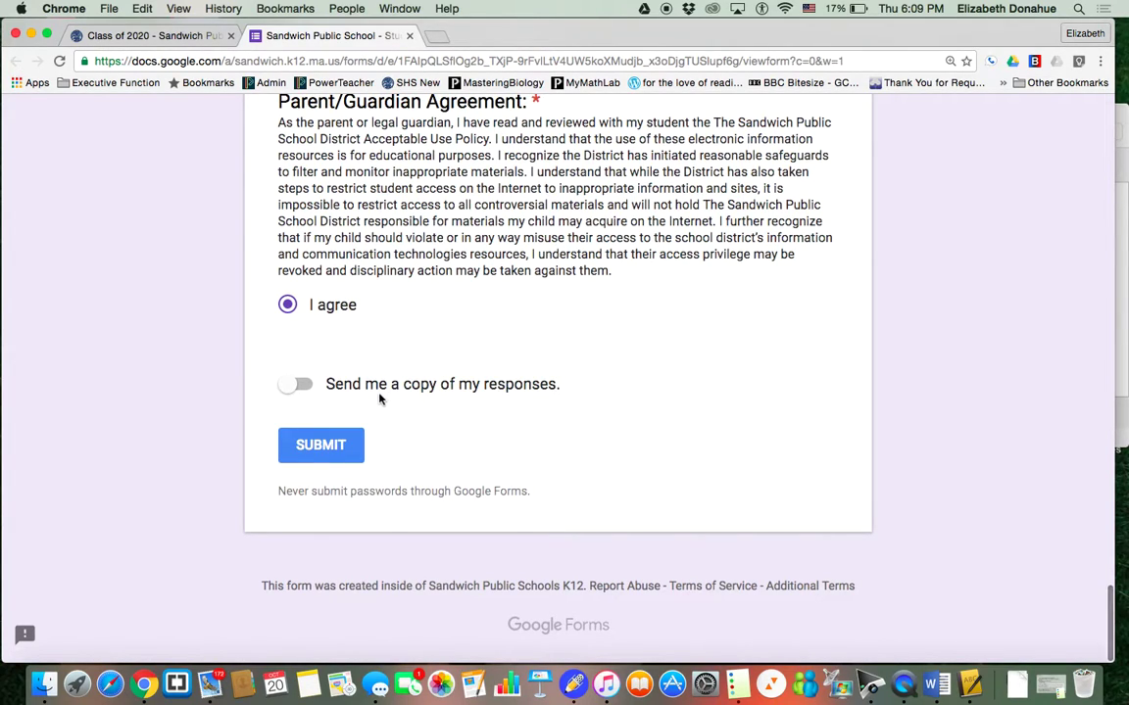
{"action": "left_click", "coordinate": [294, 388]}
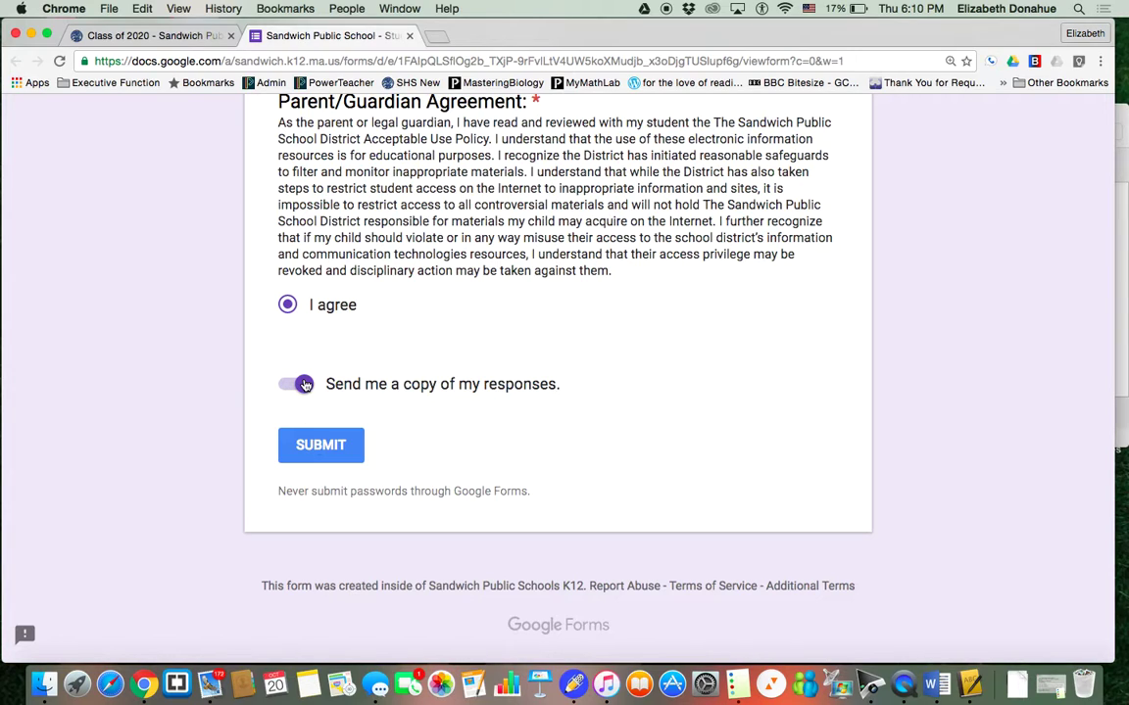
{"action": "left_click", "coordinate": [316, 450]}
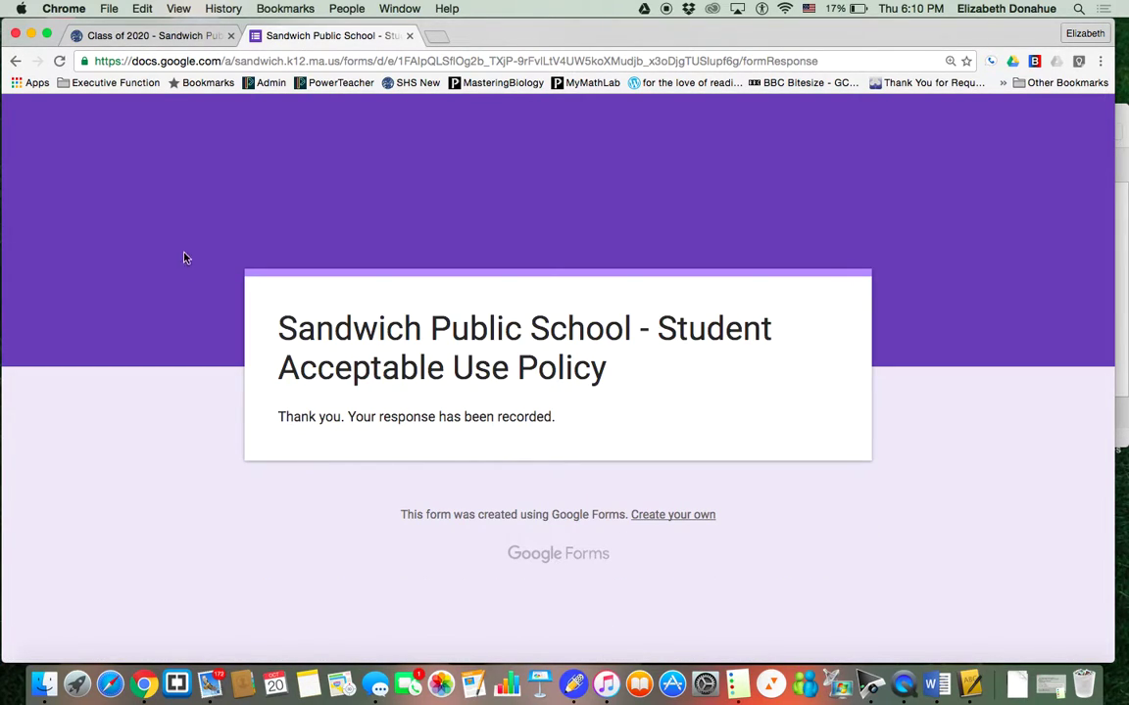
- Return to the Class of 2020 page and open the Sandwich High School Chromebook Policy Manual Agreement form
{"action": "left_click", "coordinate": [164, 37]}
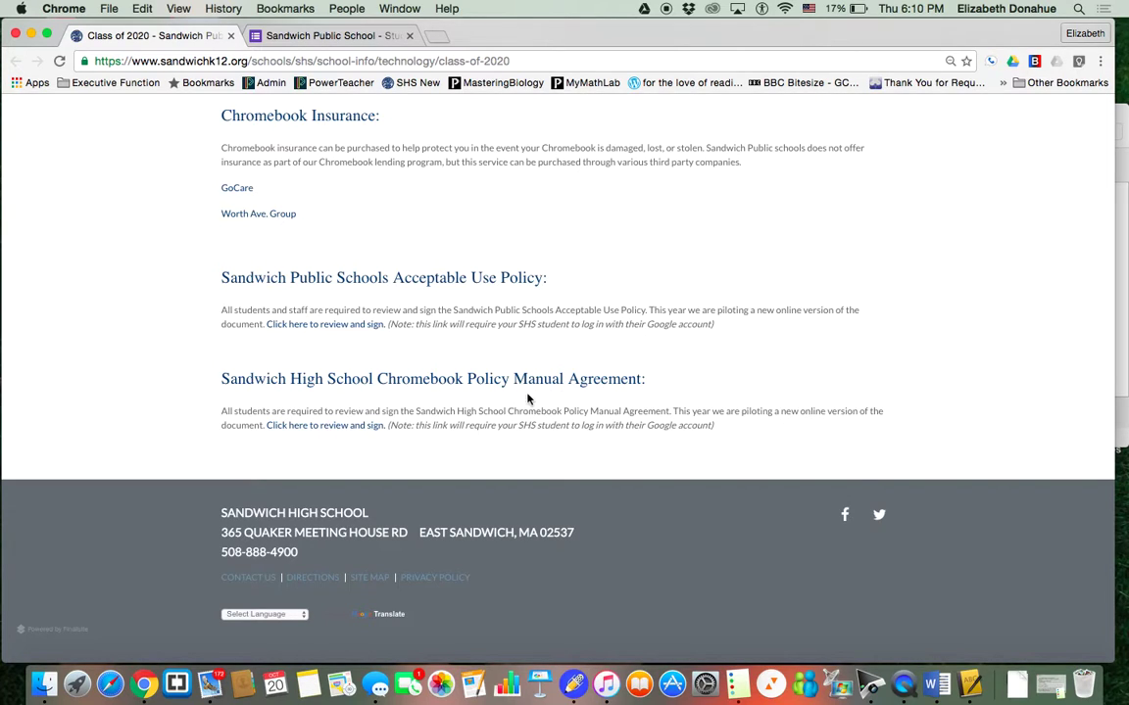
{"action": "left_click", "coordinate": [327, 426]}
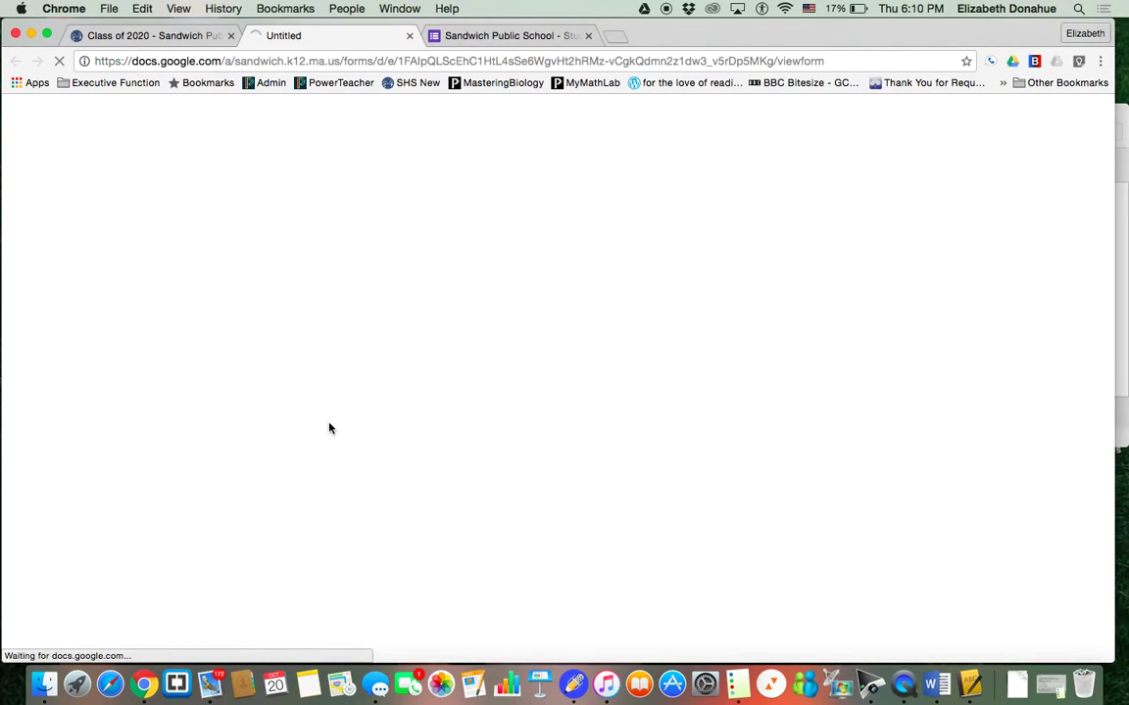
- Read through the Chromebook Policy Manual text from the device care rules to the Technology Agreement of Terms
{"action": "scroll", "coordinate": [838, 461], "scroll_direction": "down", "scroll_amount": 5}
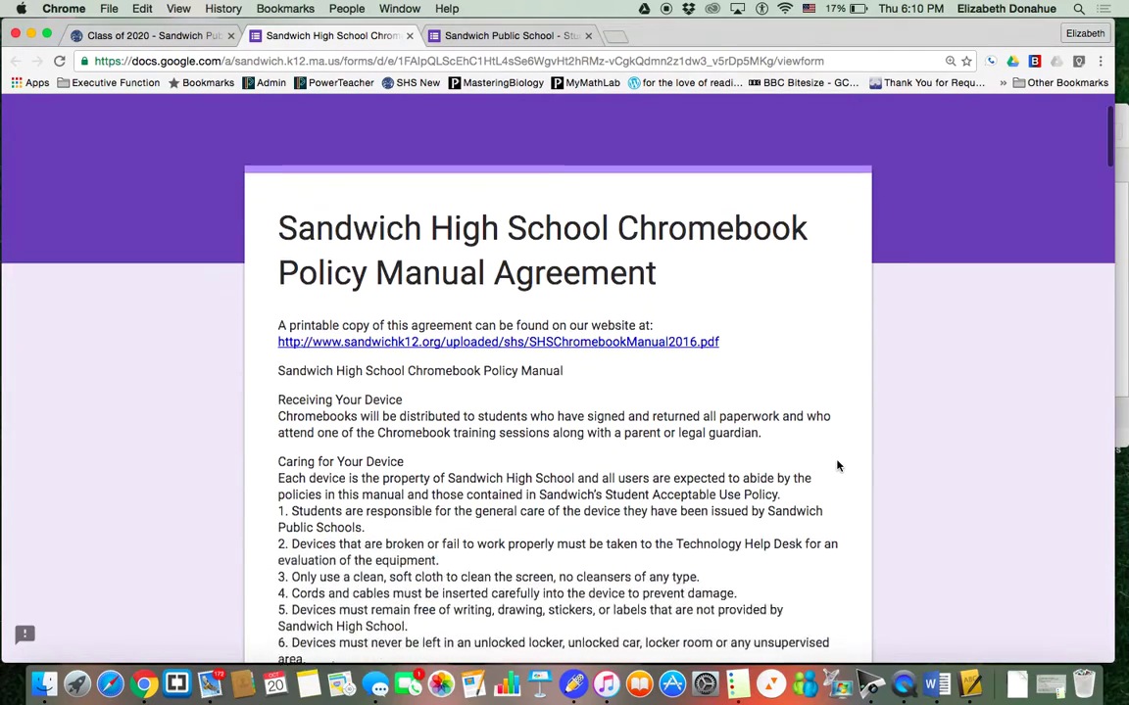
{"action": "scroll", "coordinate": [837, 465], "scroll_direction": "down", "scroll_amount": 3}
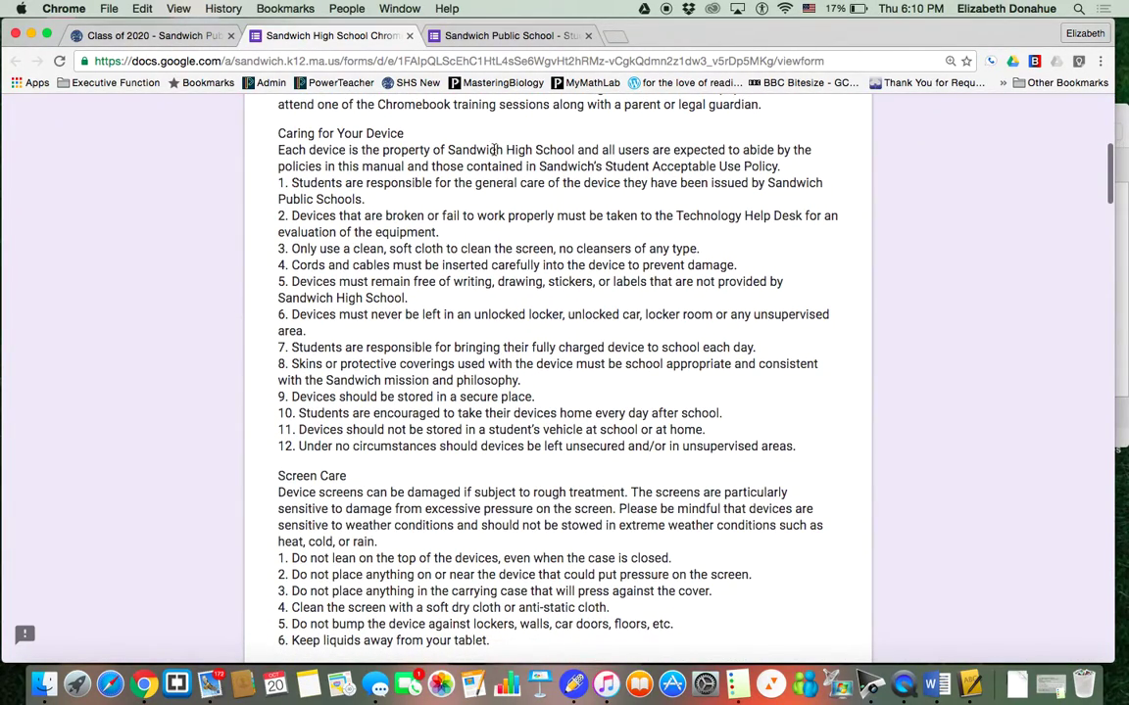
{"action": "scroll", "coordinate": [199, 453], "scroll_direction": "down", "scroll_amount": 4}
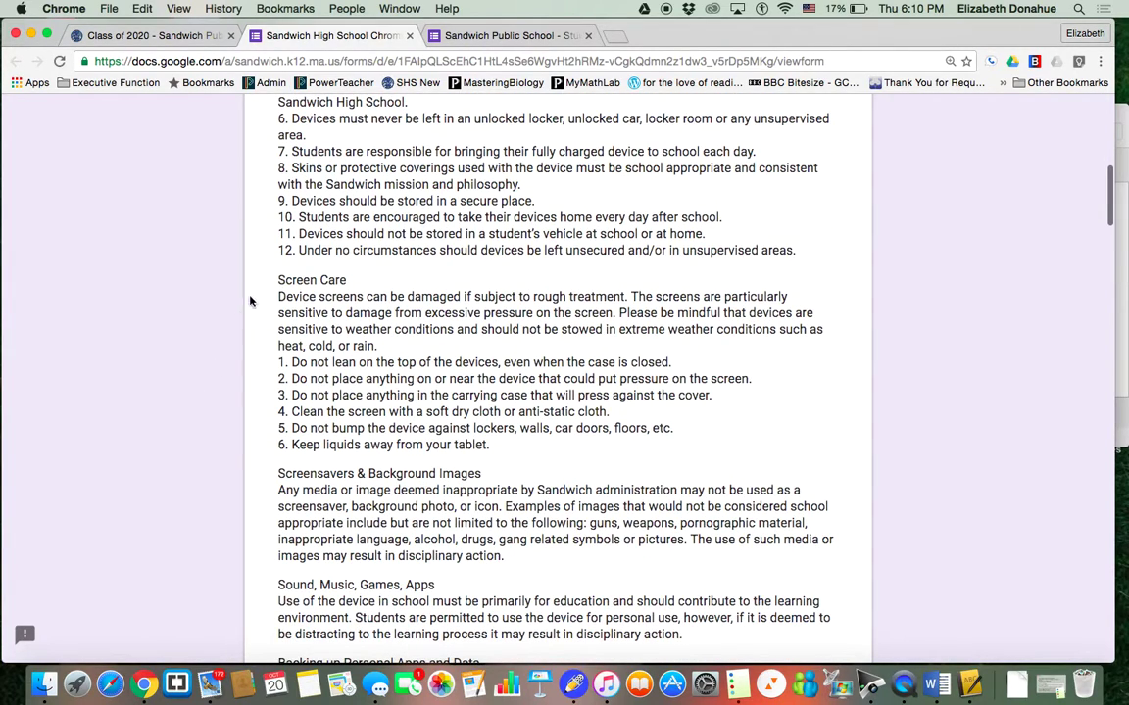
{"action": "scroll", "coordinate": [207, 463], "scroll_direction": "down", "scroll_amount": 4}
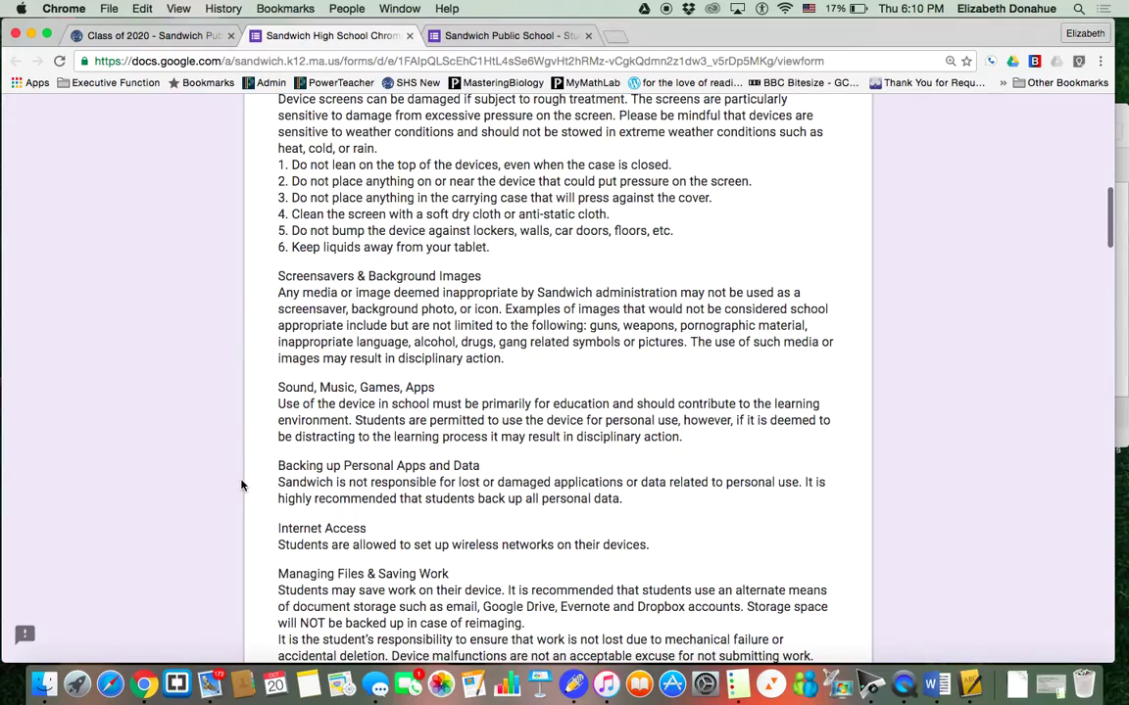
{"action": "scroll", "coordinate": [241, 485], "scroll_direction": "down", "scroll_amount": 6}
{"action": "scroll", "coordinate": [241, 485], "scroll_direction": "down", "scroll_amount": 5}
{"action": "scroll", "coordinate": [241, 485], "scroll_direction": "down", "scroll_amount": 10}
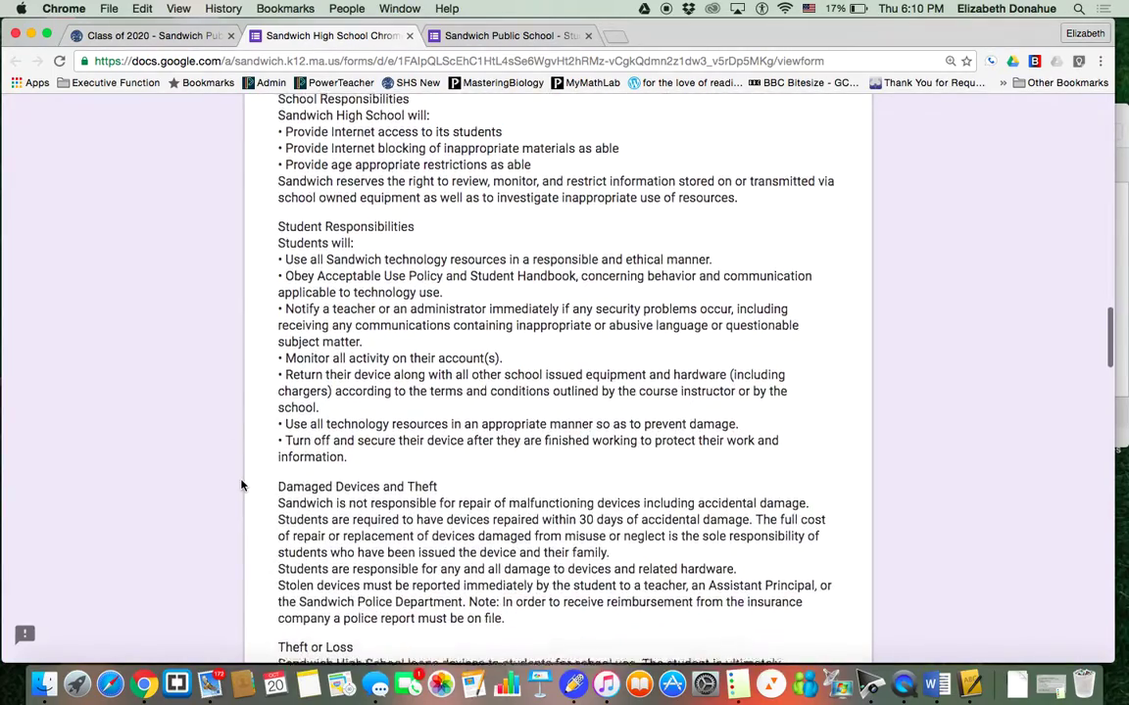
{"action": "scroll", "coordinate": [241, 485], "scroll_direction": "down", "scroll_amount": 8}
{"action": "scroll", "coordinate": [241, 485], "scroll_direction": "down", "scroll_amount": 8}
{"action": "scroll", "coordinate": [241, 485], "scroll_direction": "down", "scroll_amount": 16}
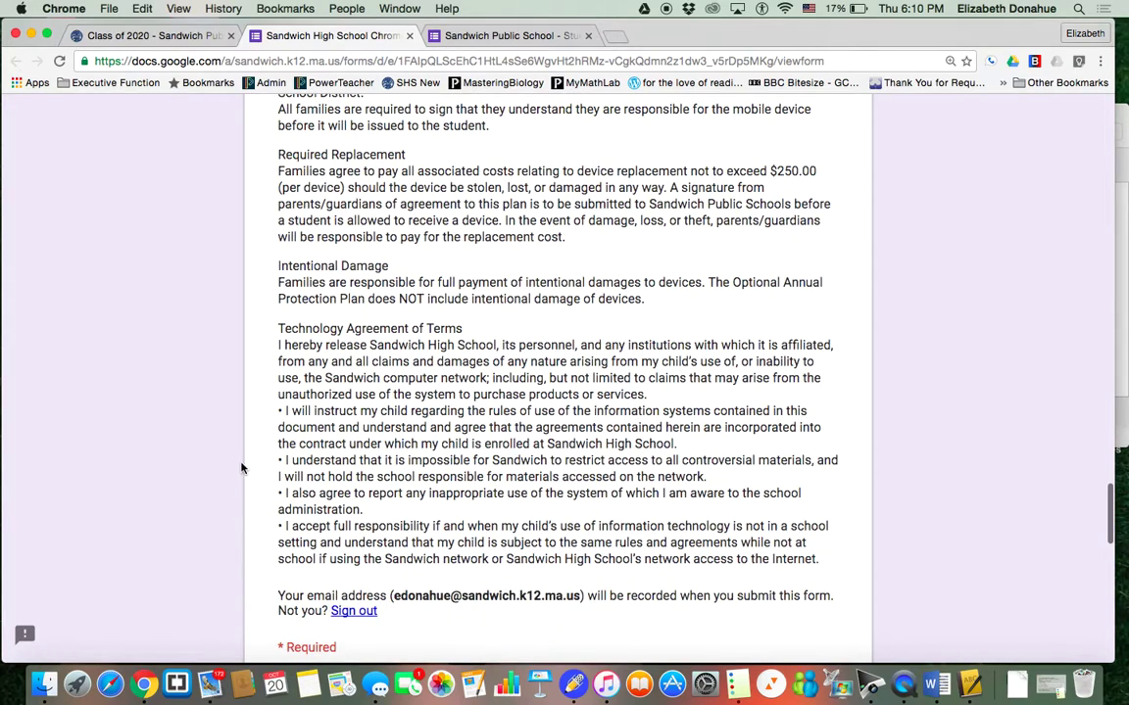
{"action": "scroll", "coordinate": [241, 470], "scroll_direction": "down", "scroll_amount": 8}
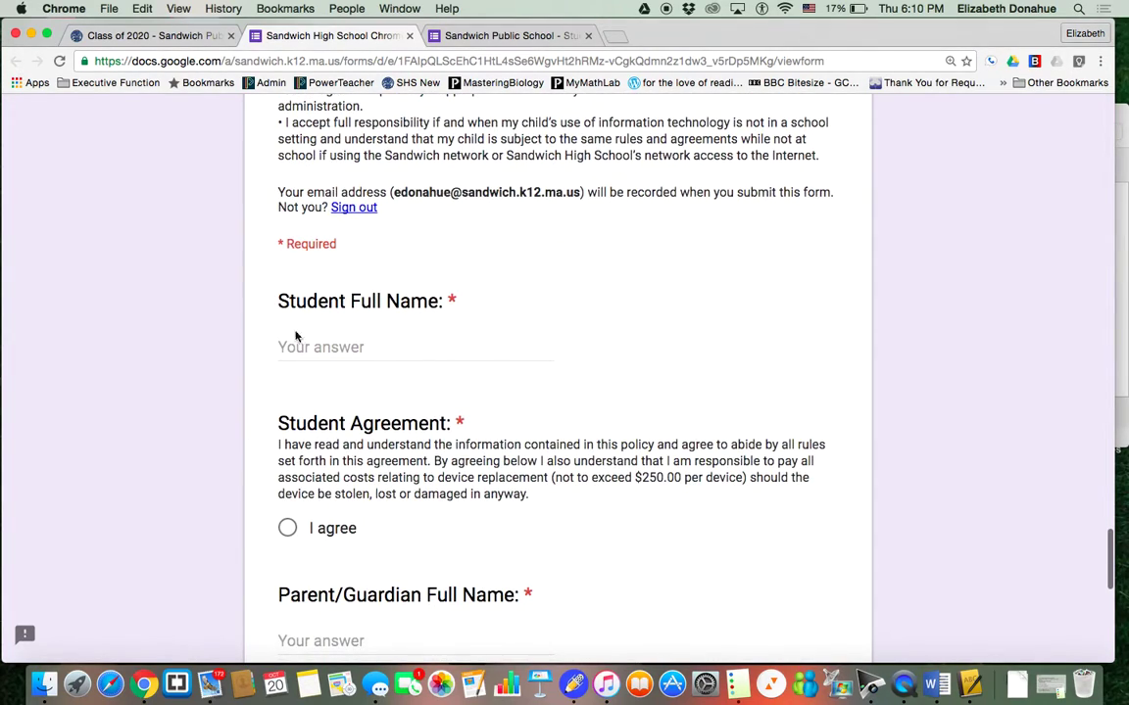
- Fill in the student full name as "Student Name" and select "I agree" for the Student Agreement
{"action": "left_click", "coordinate": [333, 347]}
{"action": "type", "text": "Stu"}
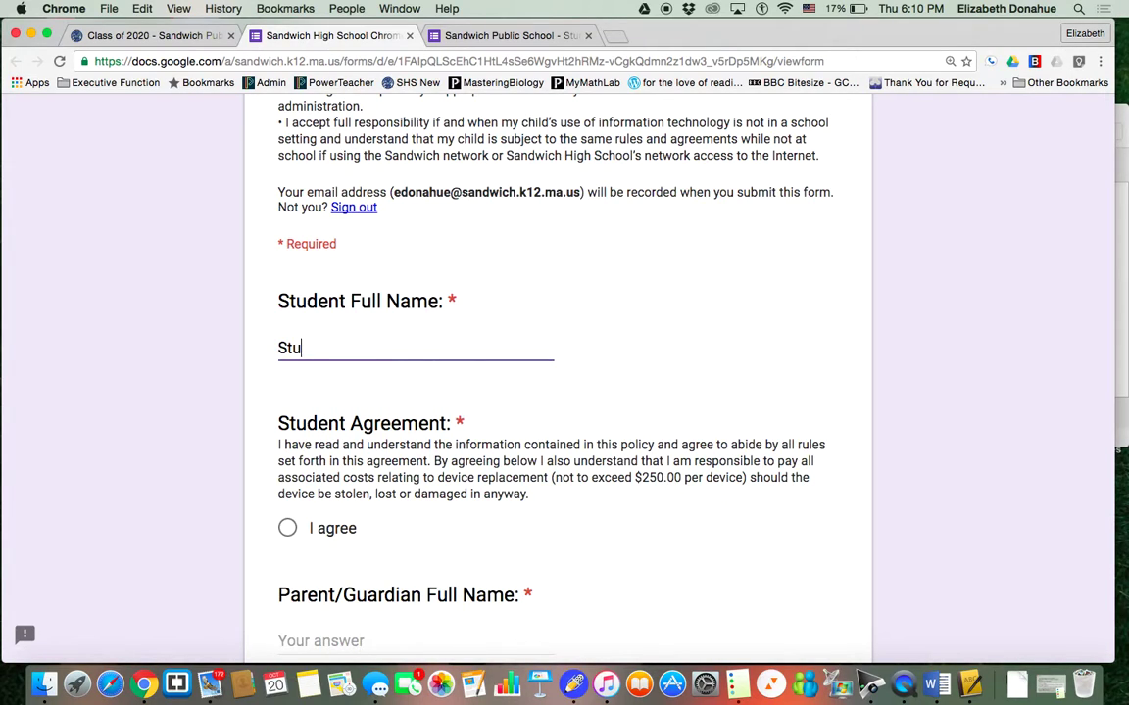
{"action": "type", "text": "dent Nam"}
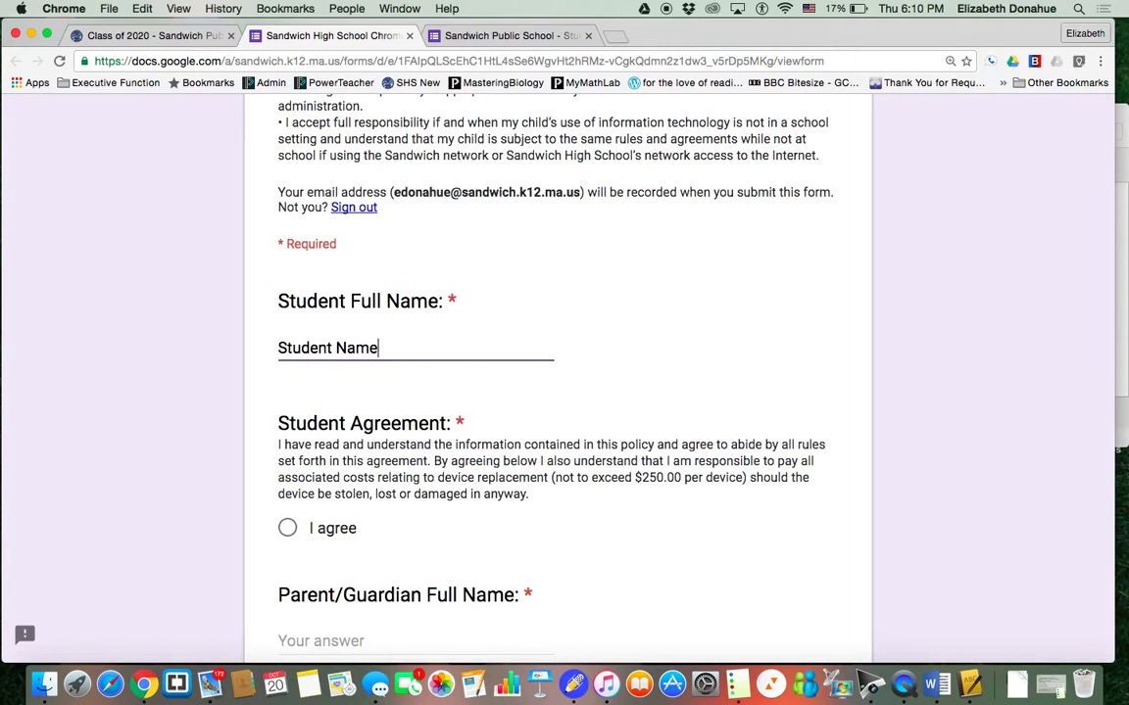
{"action": "type", "text": "e"}
{"action": "scroll", "coordinate": [218, 461], "scroll_direction": "down", "scroll_amount": 3}
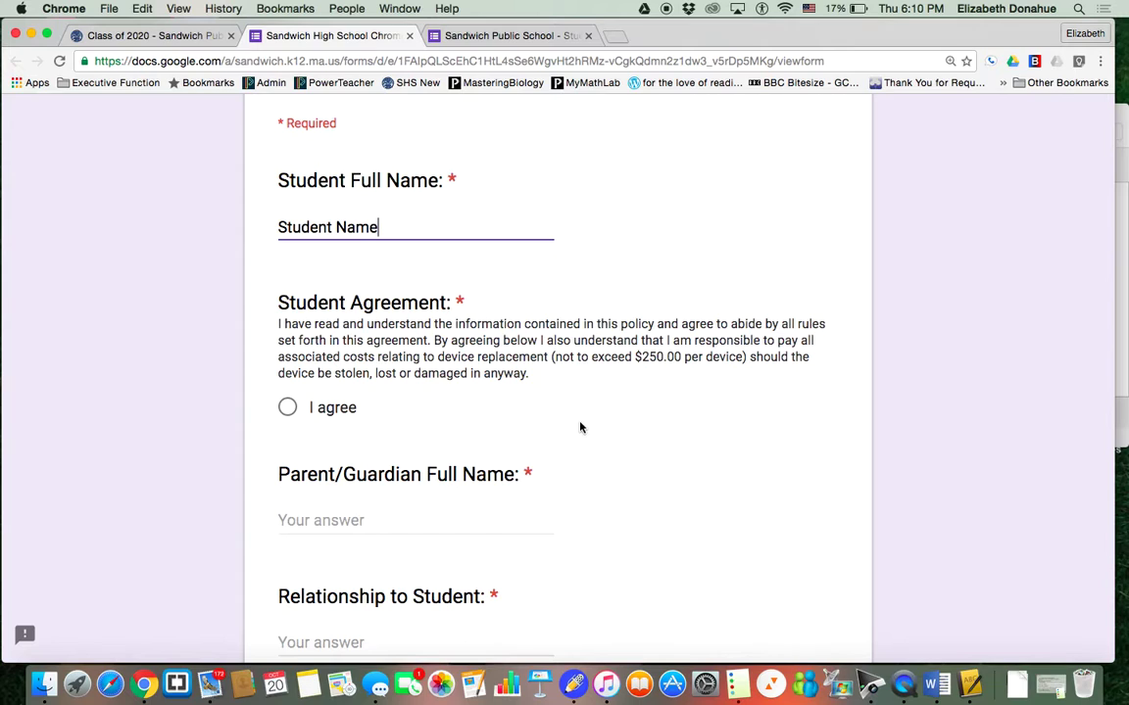
{"action": "left_click", "coordinate": [288, 406]}
- Enter "Parent Name" as the parent/guardian full name and "Mom" as the relationship to student
{"action": "scroll", "coordinate": [208, 461], "scroll_direction": "down", "scroll_amount": 3}
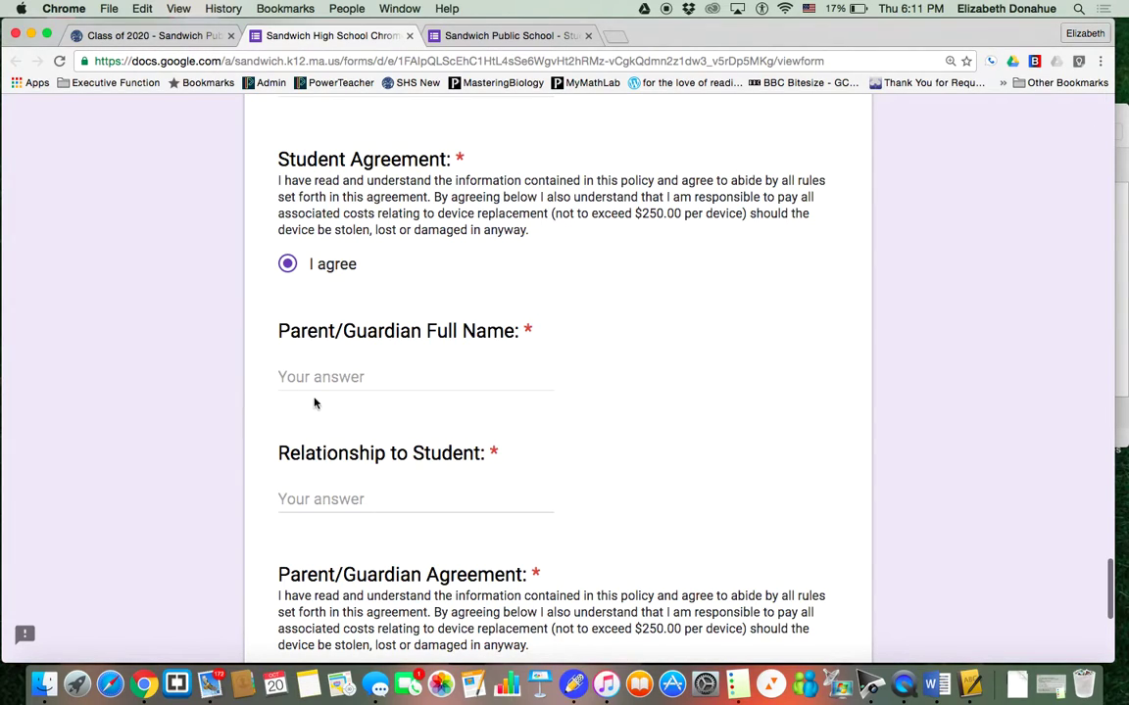
{"action": "left_click", "coordinate": [318, 377]}
{"action": "type", "text": "P"}
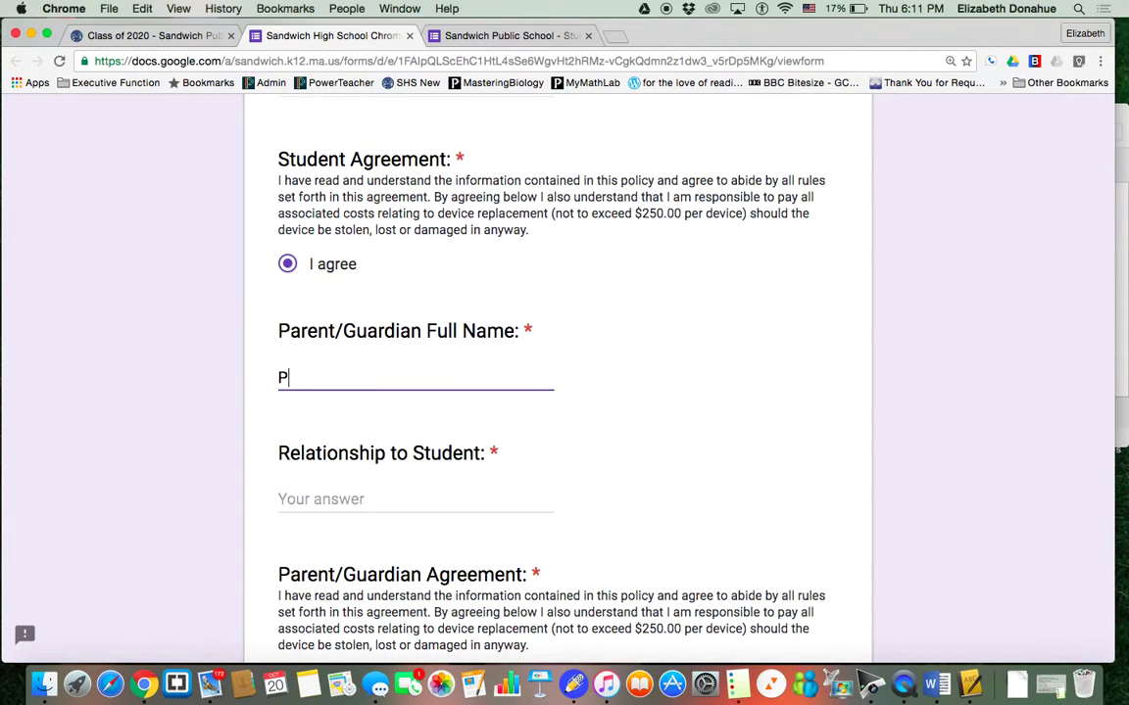
{"action": "type", "text": "arent Name"}
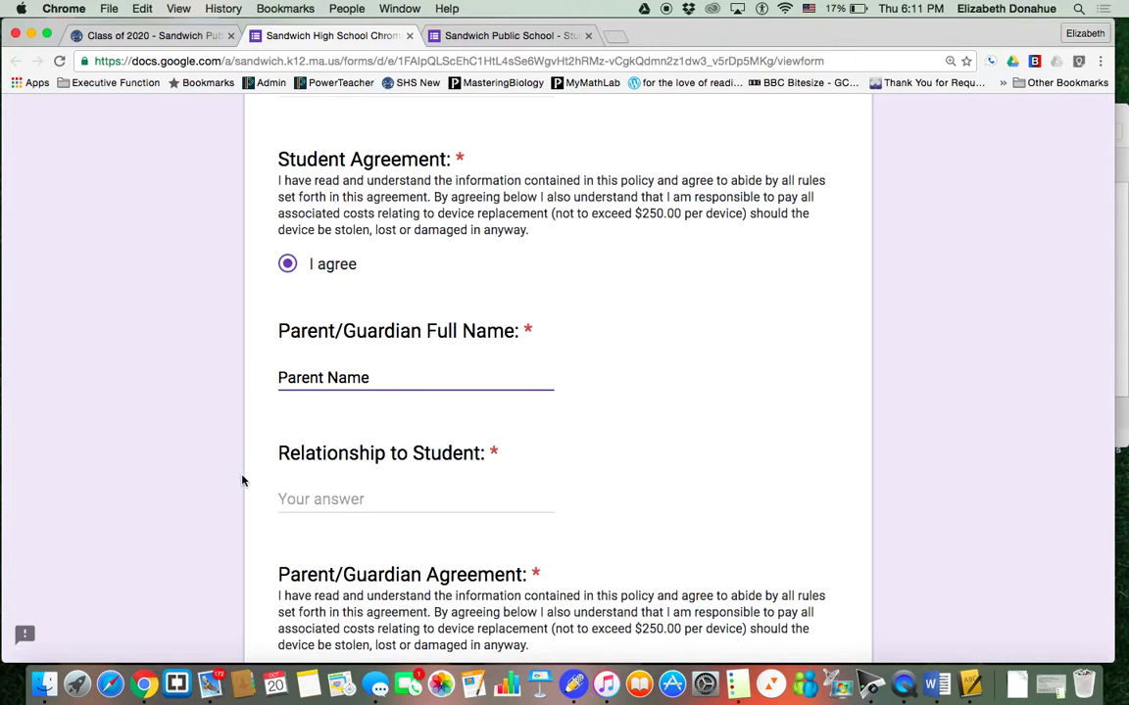
{"action": "scroll", "coordinate": [242, 480], "scroll_direction": "down", "scroll_amount": 3}
{"action": "left_click", "coordinate": [281, 433]}
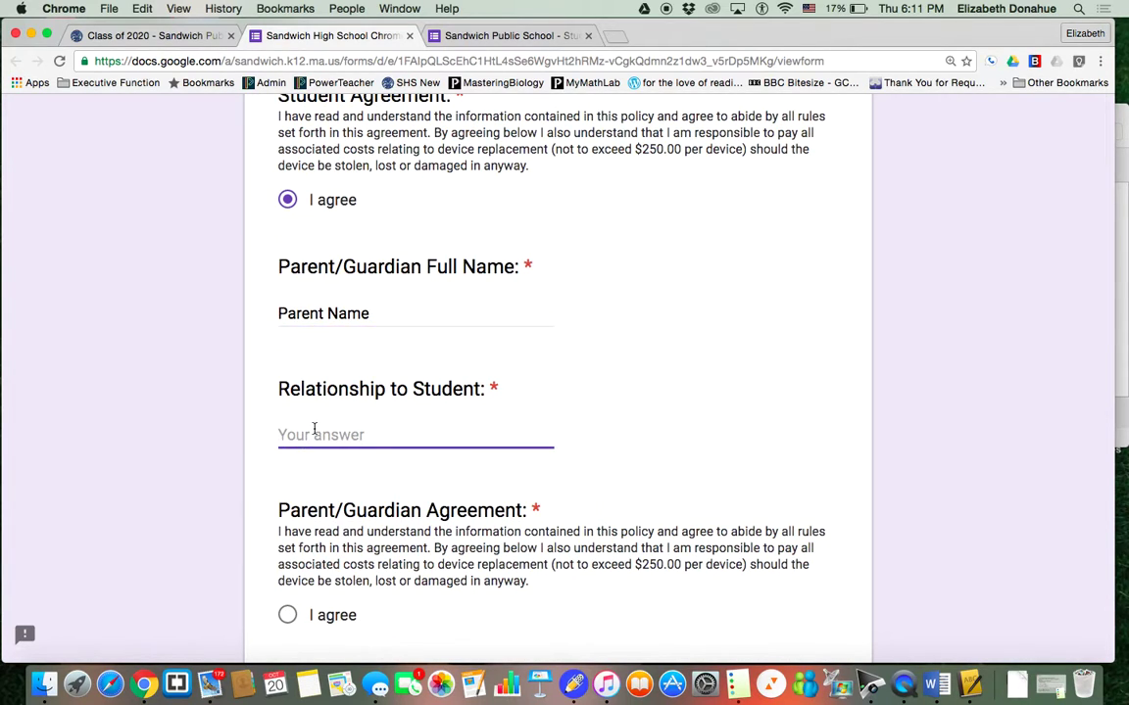
{"action": "type", "text": "Mom"}
- Agree to the Parent/Guardian Agreement and submit the Chromebook Policy Manual Agreement form with a copy of the responses requested
{"action": "scroll", "coordinate": [256, 490], "scroll_direction": "down", "scroll_amount": 5}
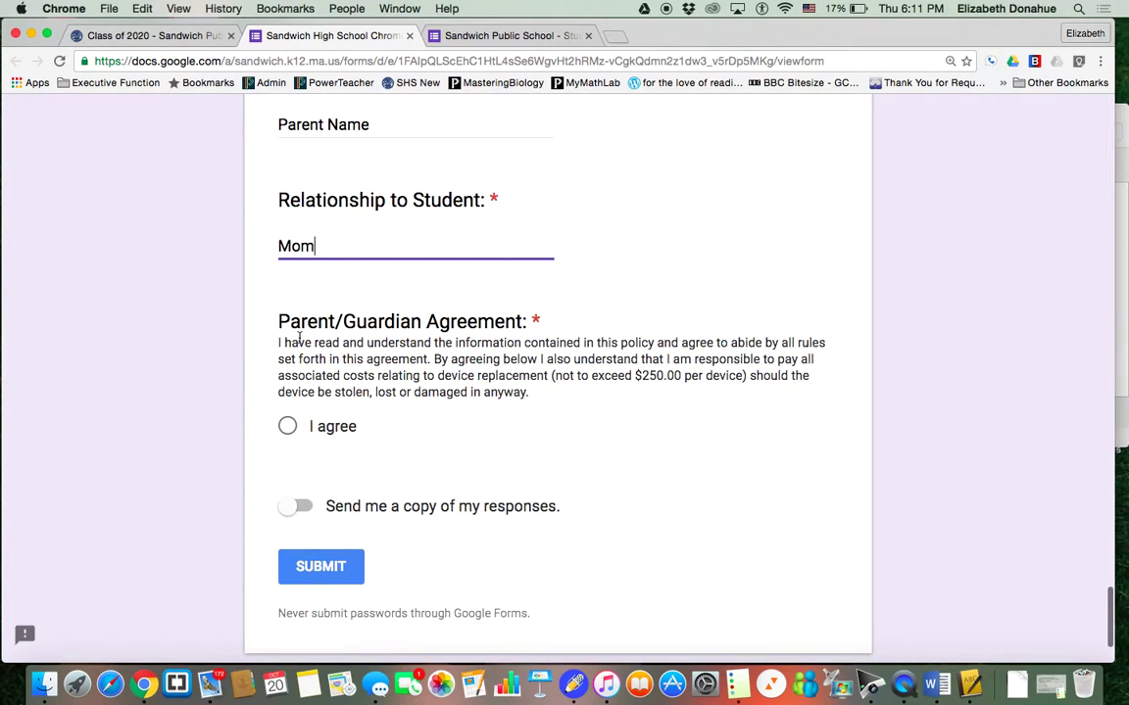
{"action": "left_click", "coordinate": [288, 427]}
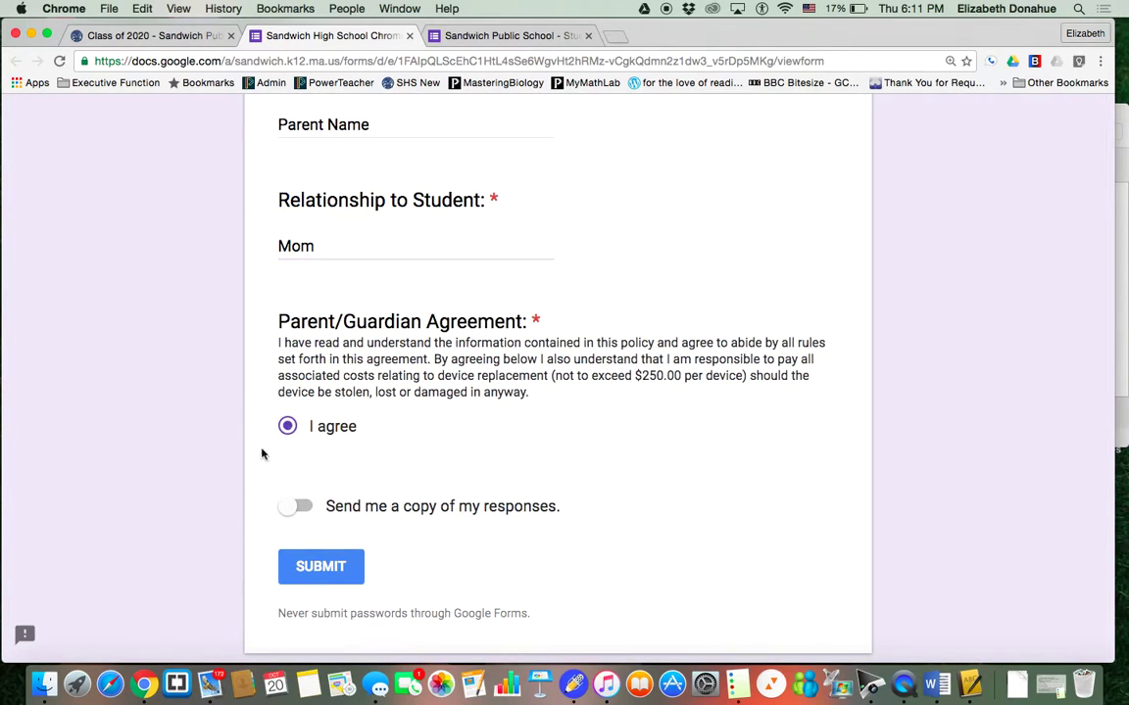
{"action": "left_click", "coordinate": [297, 506]}
{"action": "scroll", "coordinate": [461, 517], "scroll_direction": "down", "scroll_amount": 2}
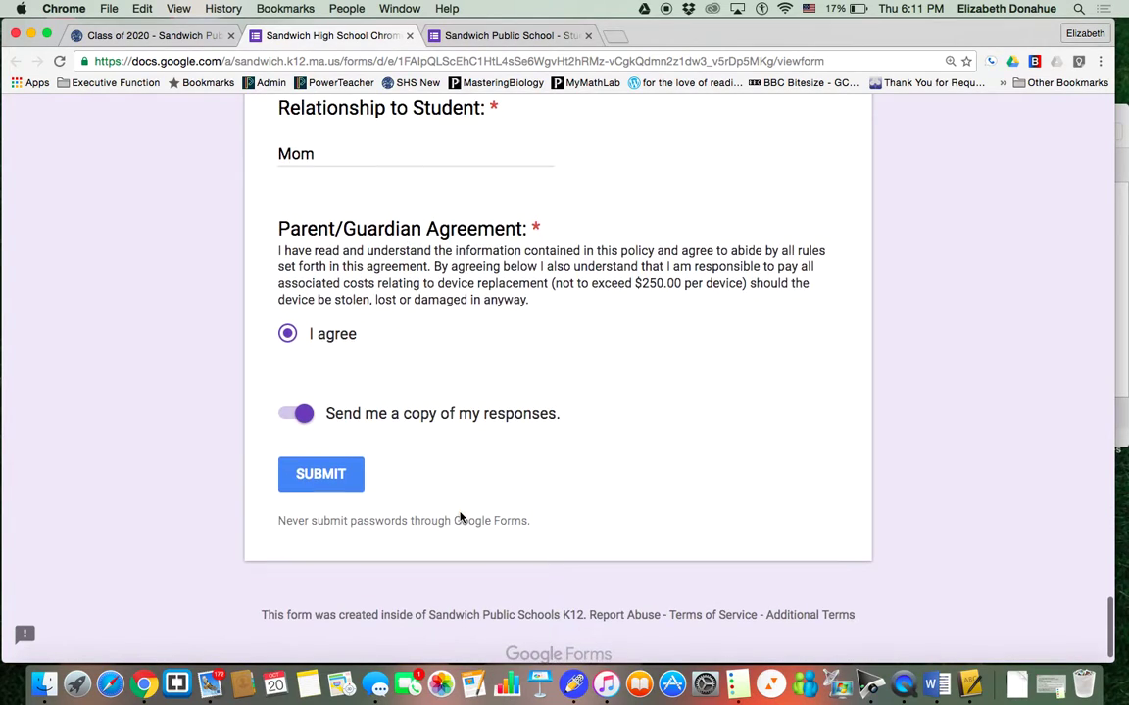
{"action": "left_click", "coordinate": [318, 475]}
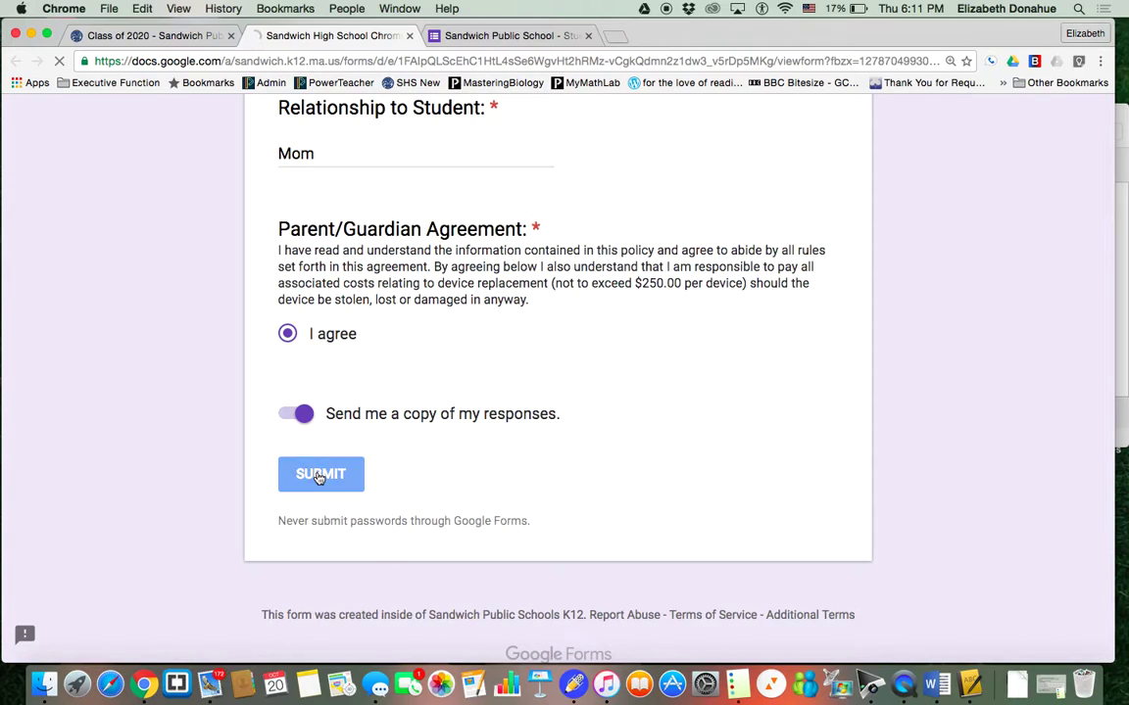